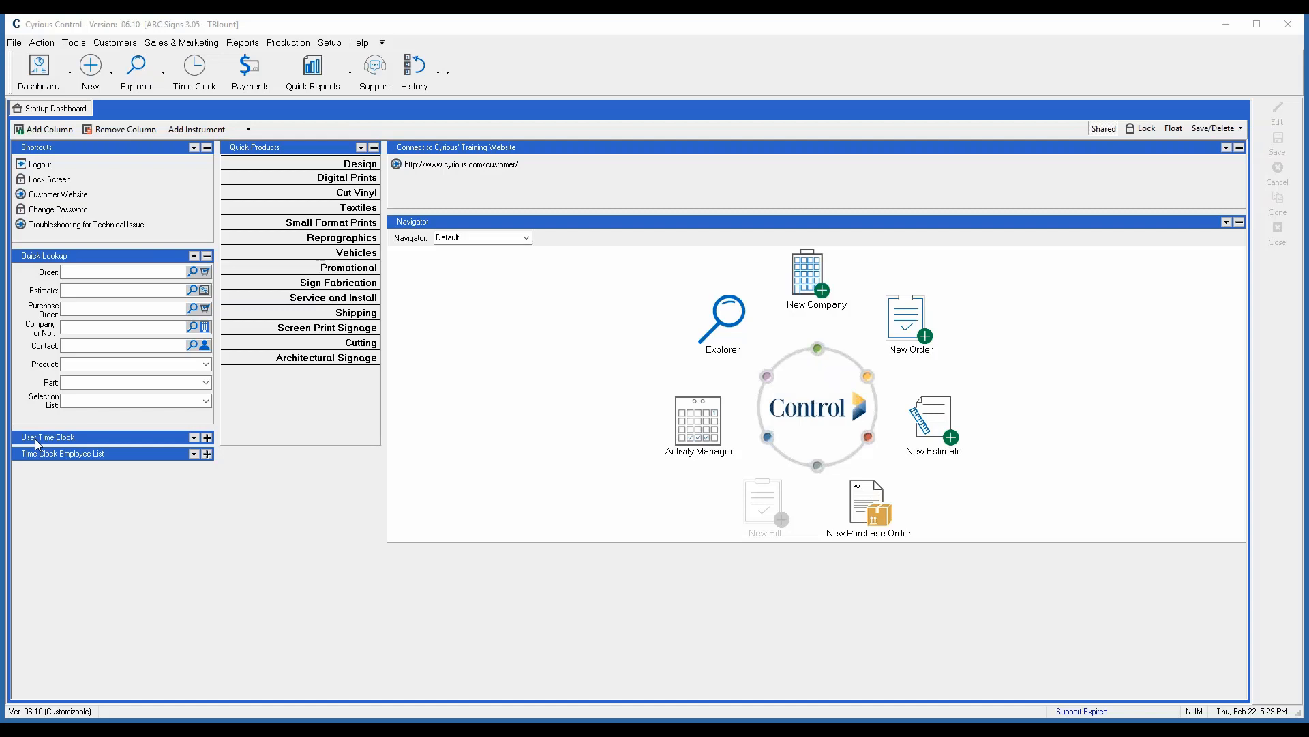
# - Create a new estimate and add a Digital Prints line item with the 18x24 Laminated on Aluminum template
pyautogui.click(99, 78)
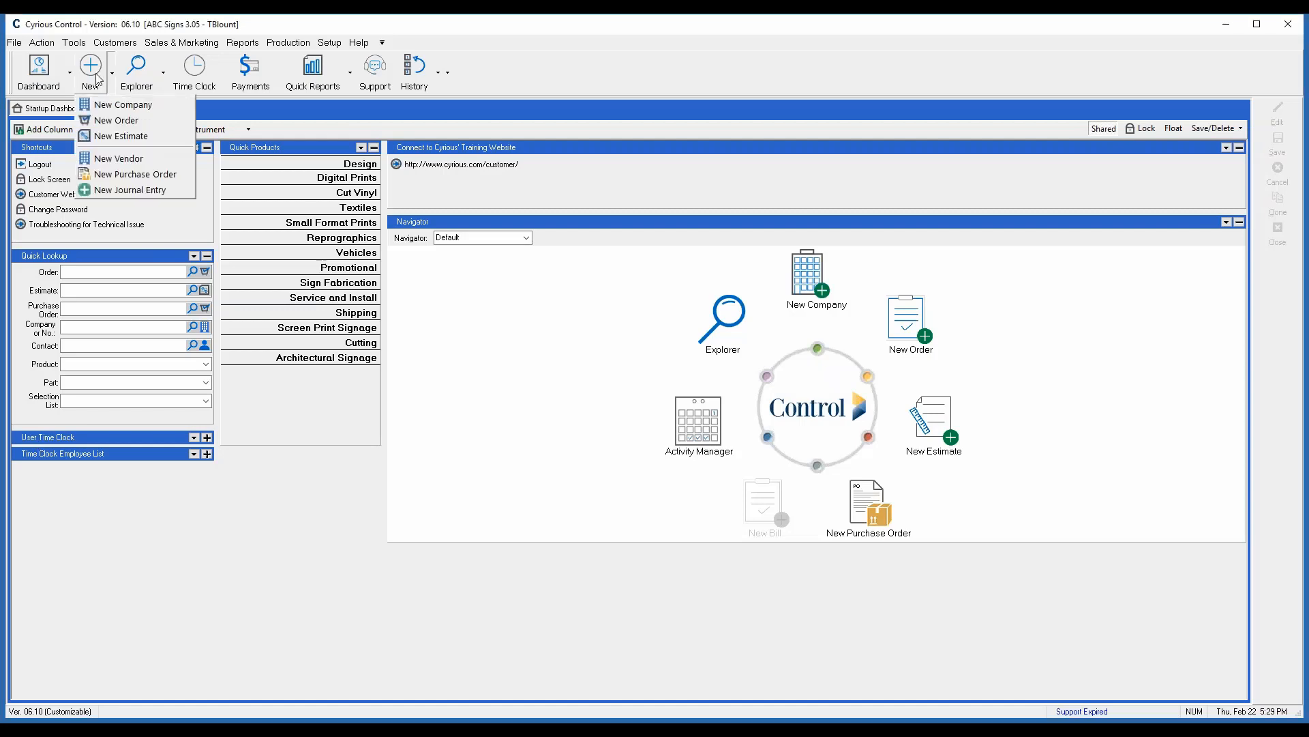
pyautogui.click(117, 136)
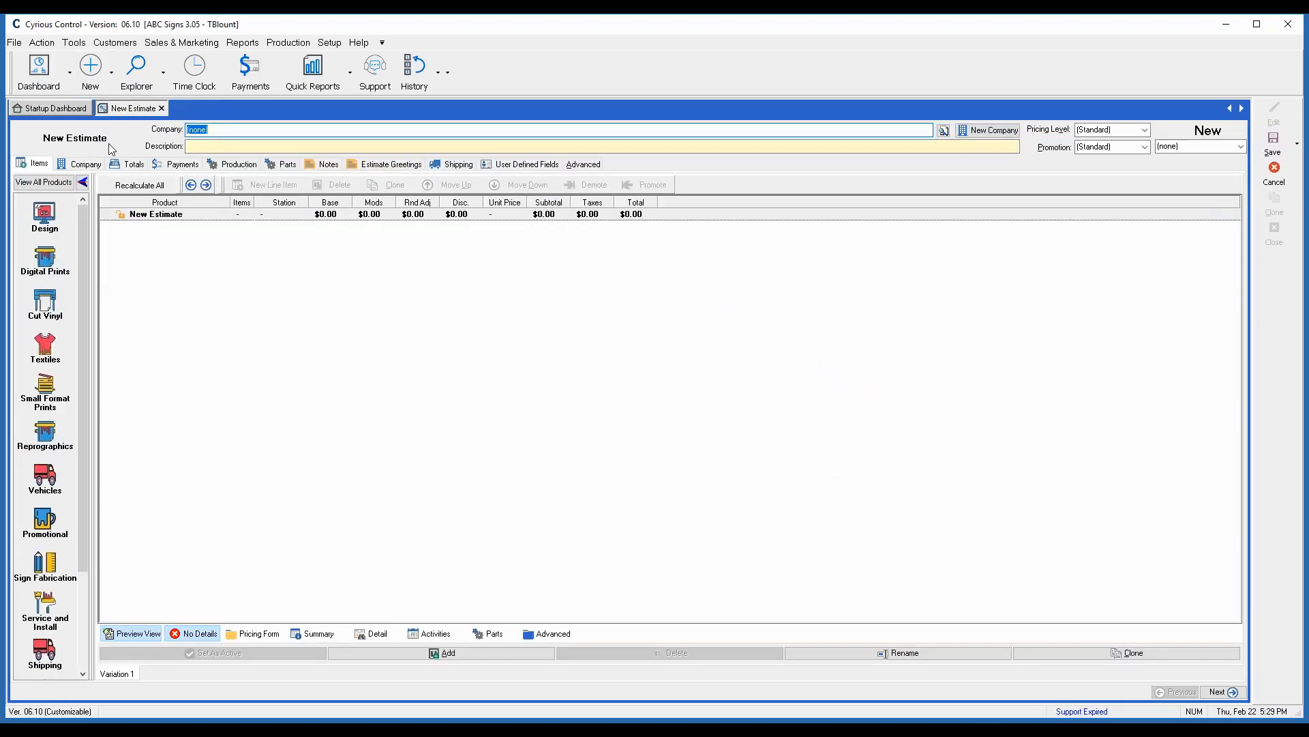
pyautogui.click(43, 263)
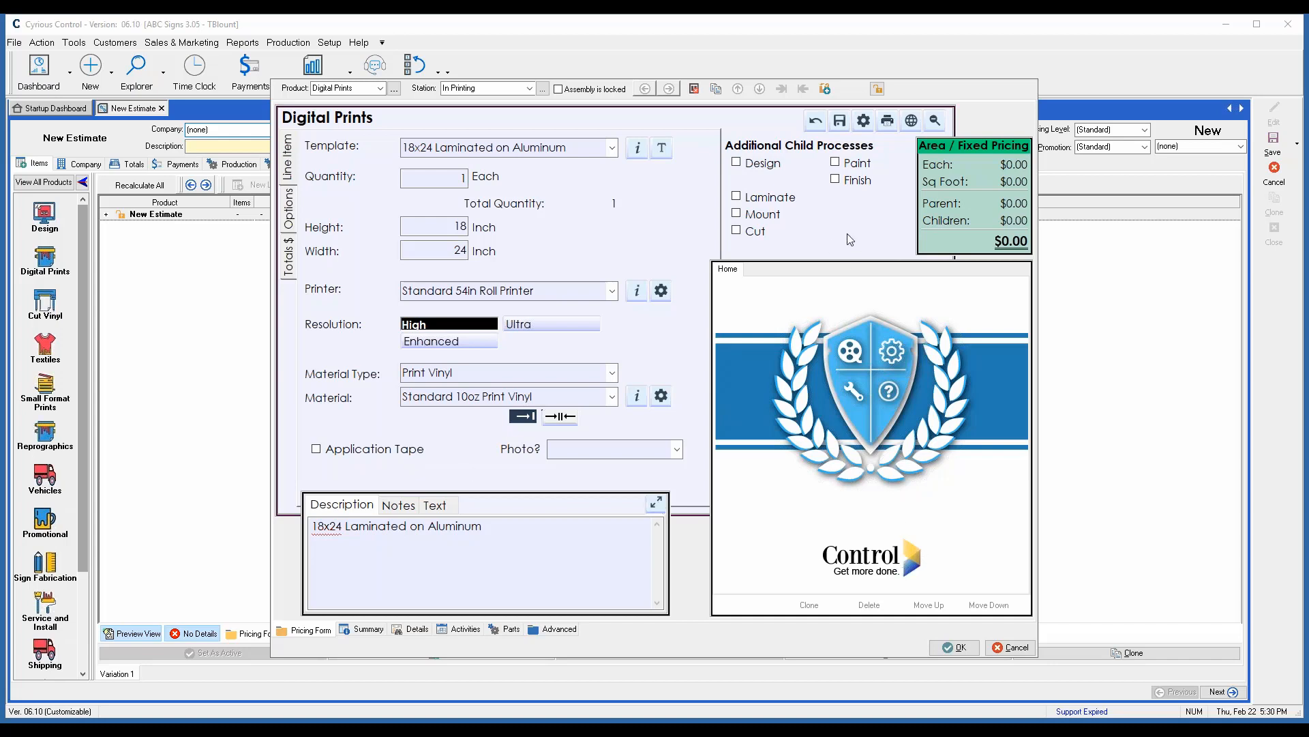
pyautogui.click(955, 648)
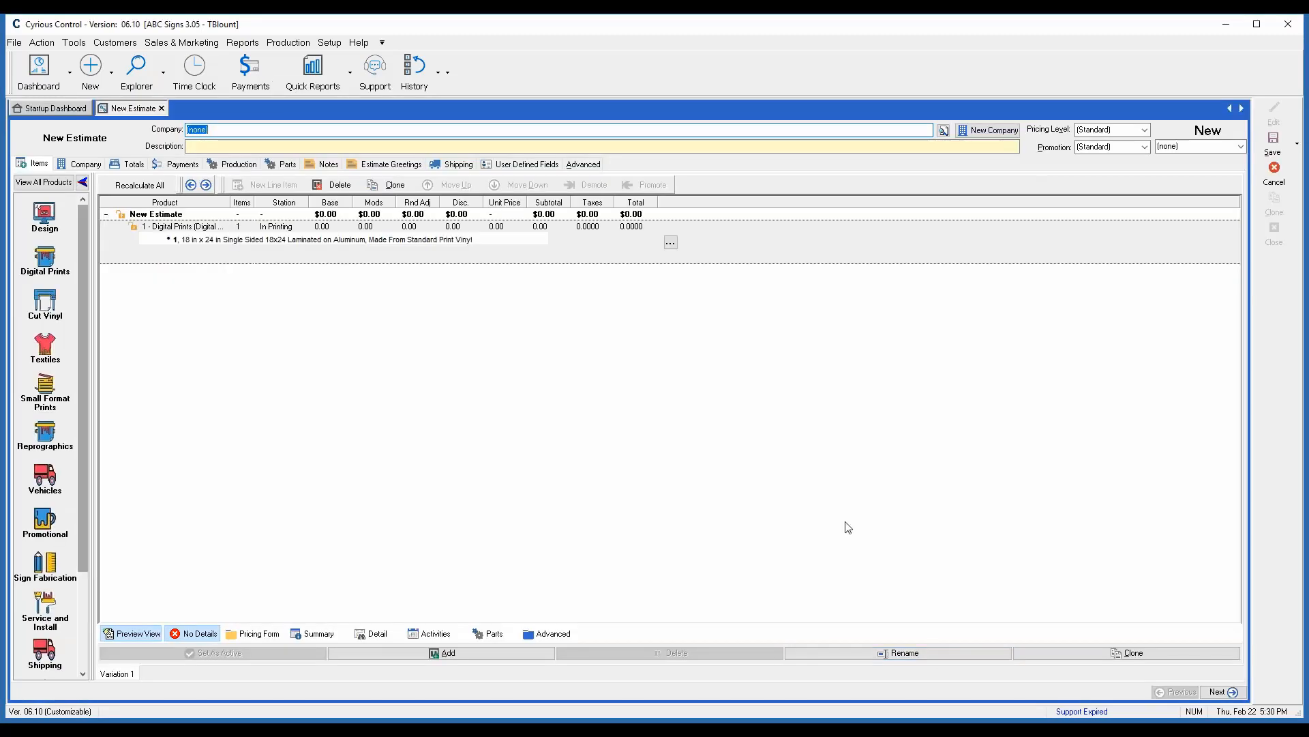
# - Open the full pricing setup and display the Sourced Goods product in the Primary category of Digital Ready
pyautogui.click(330, 43)
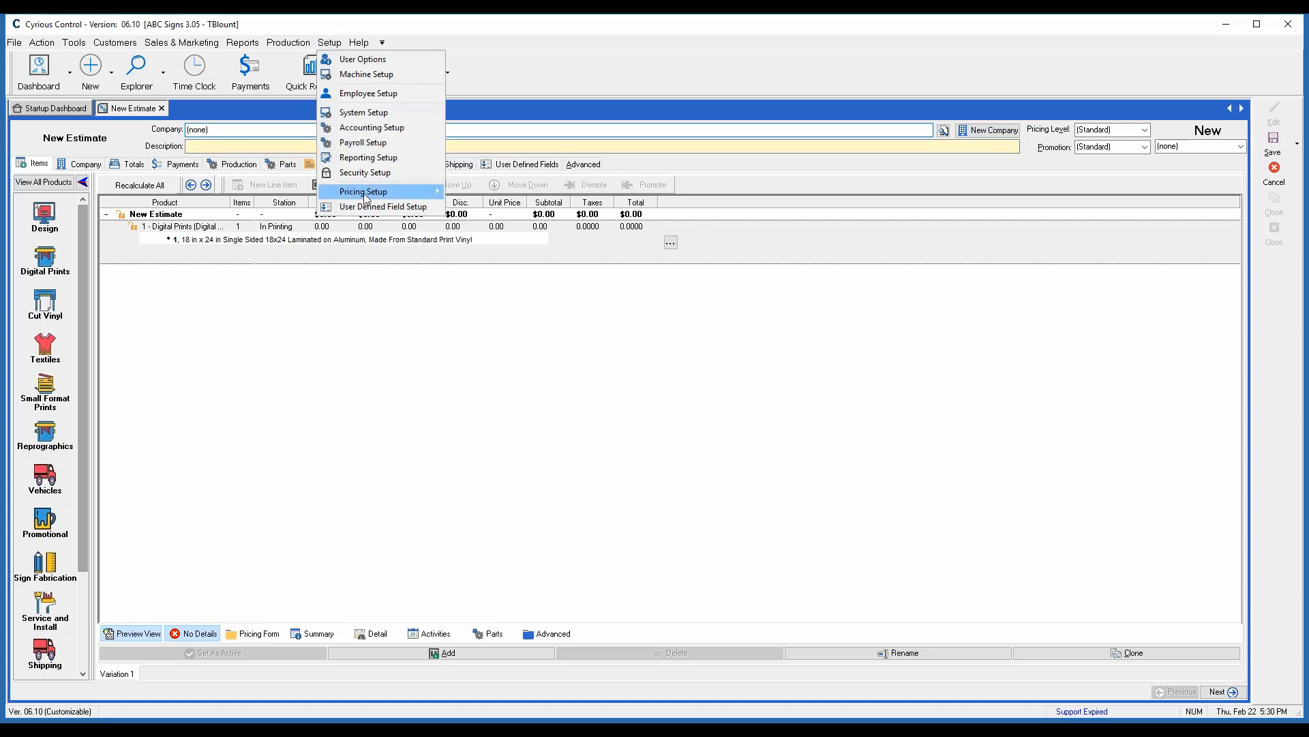
pyautogui.moveTo(366, 197)
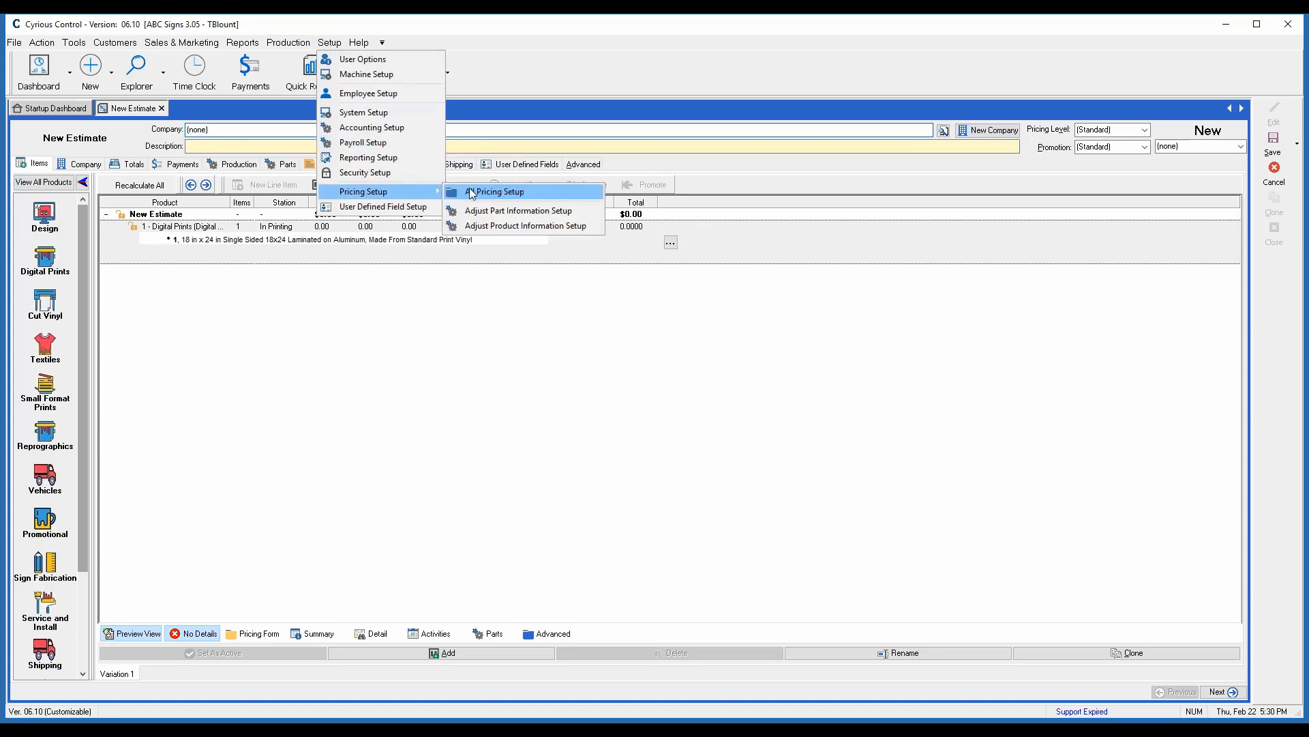
pyautogui.click(472, 193)
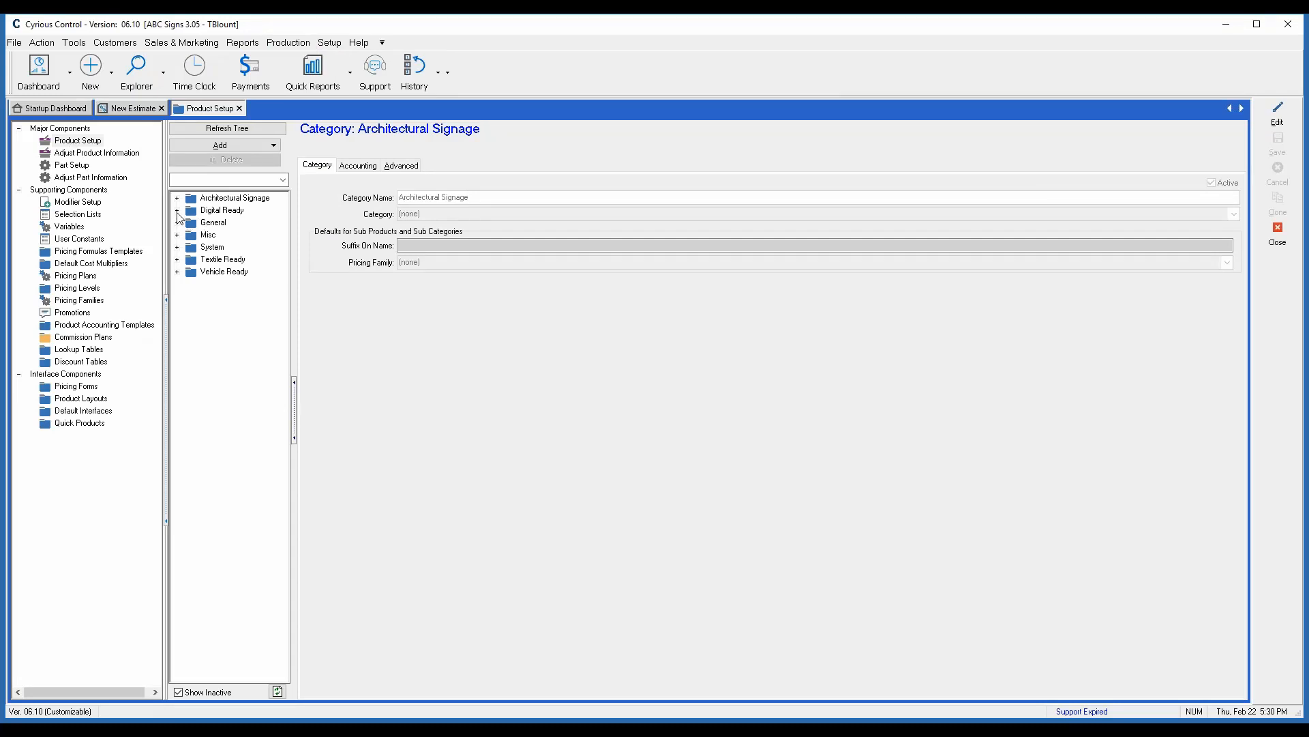
pyautogui.click(178, 211)
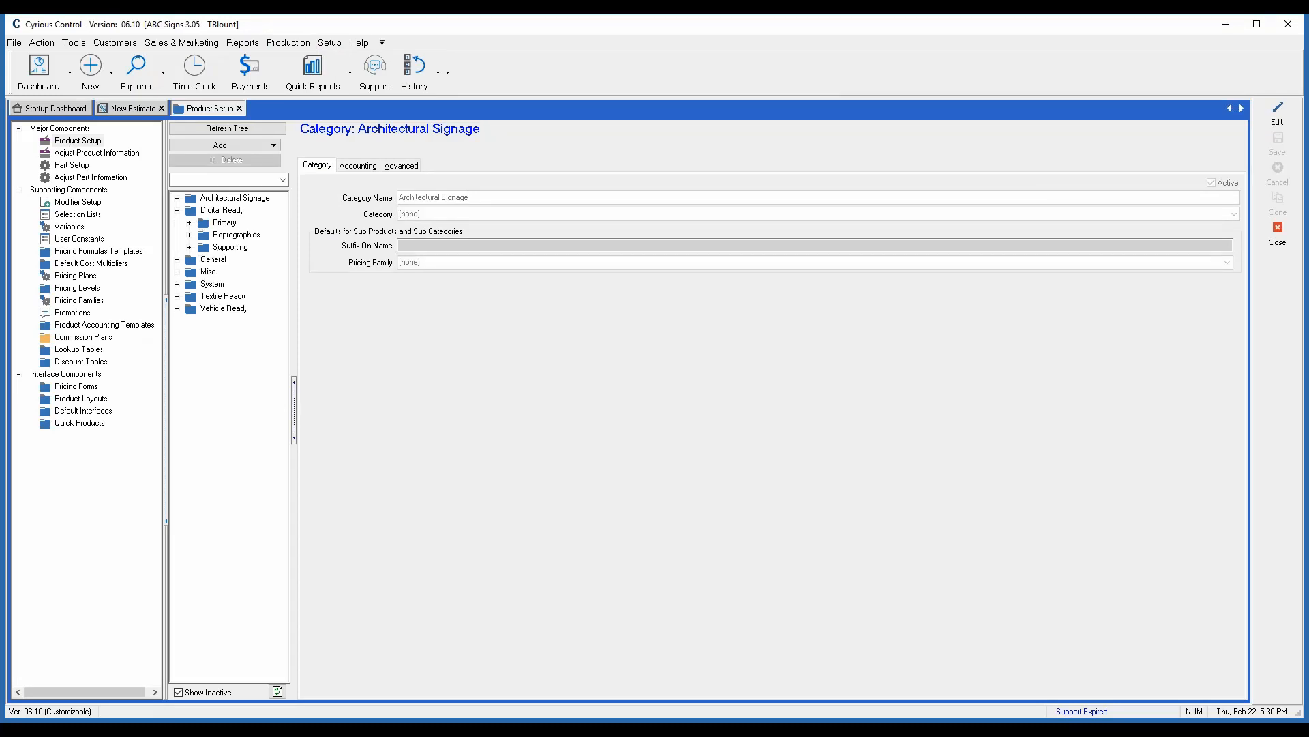
pyautogui.click(190, 223)
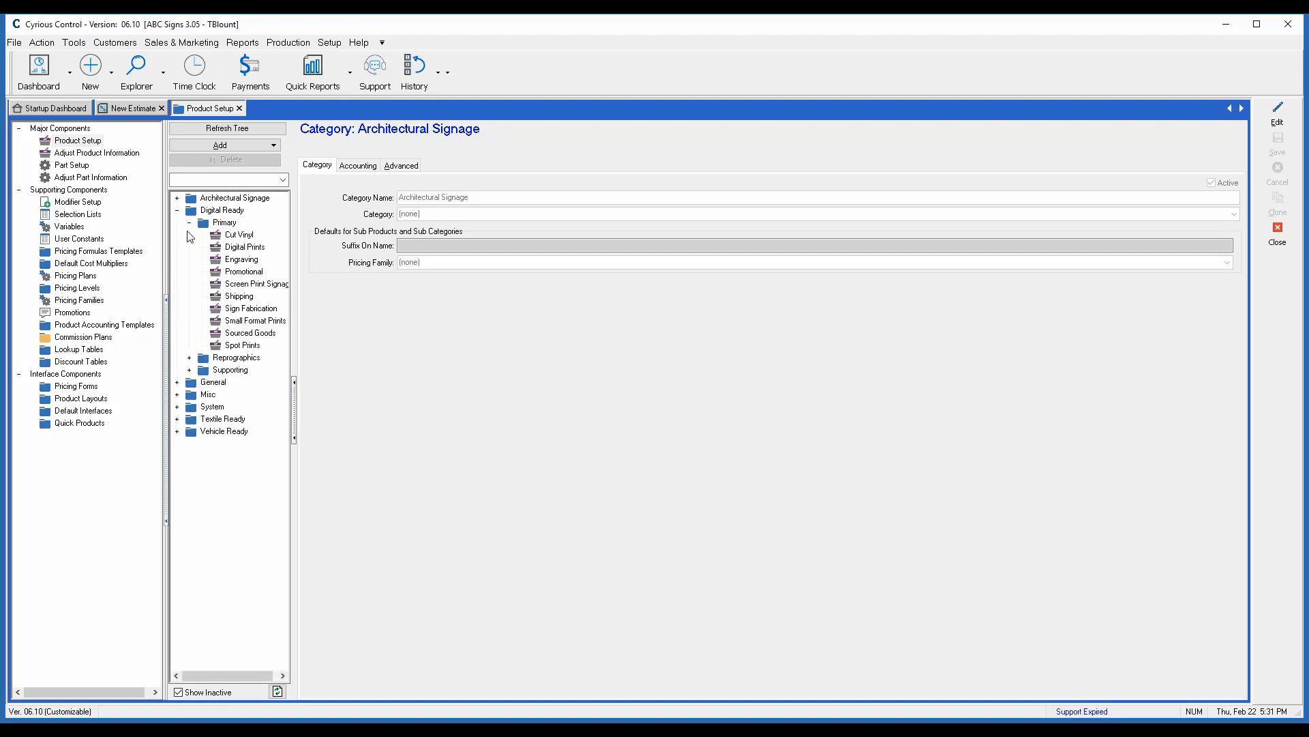
pyautogui.click(263, 334)
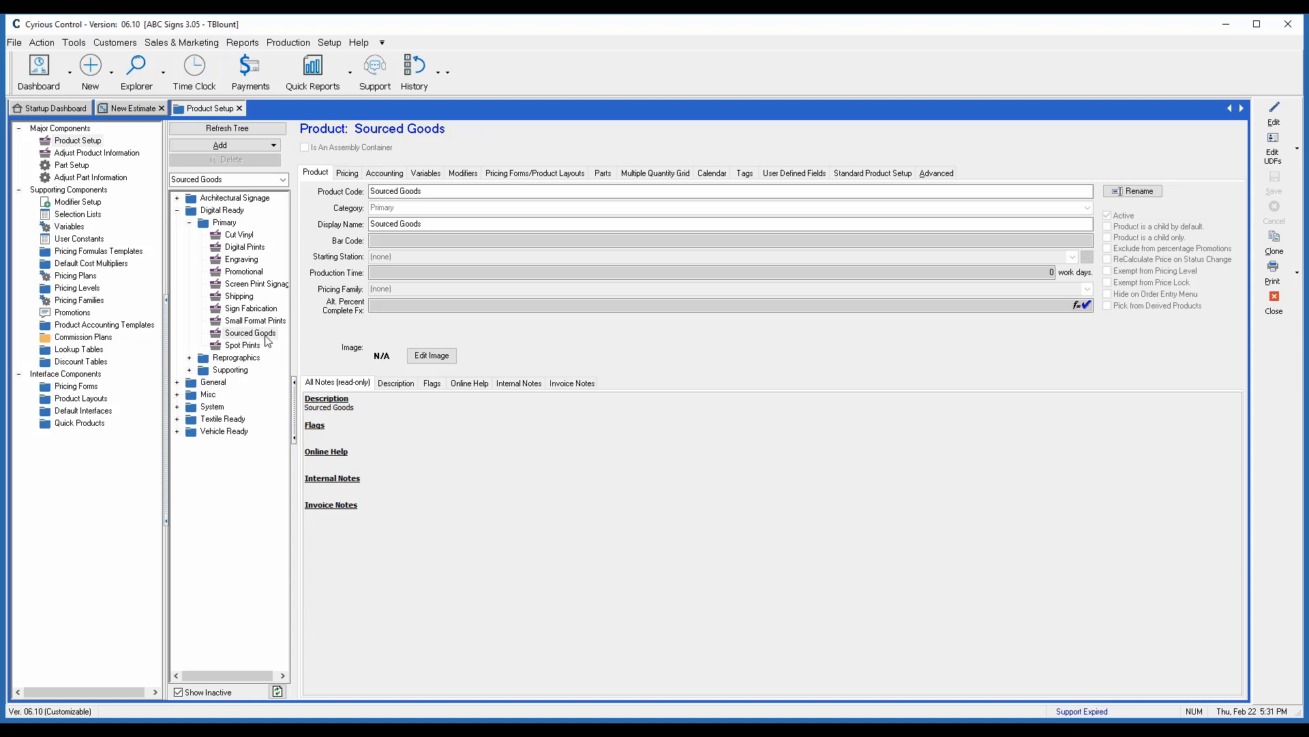
# - Set the child process number of Sourced Goods to 10 in its standard product setup and save the product
pyautogui.click(859, 175)
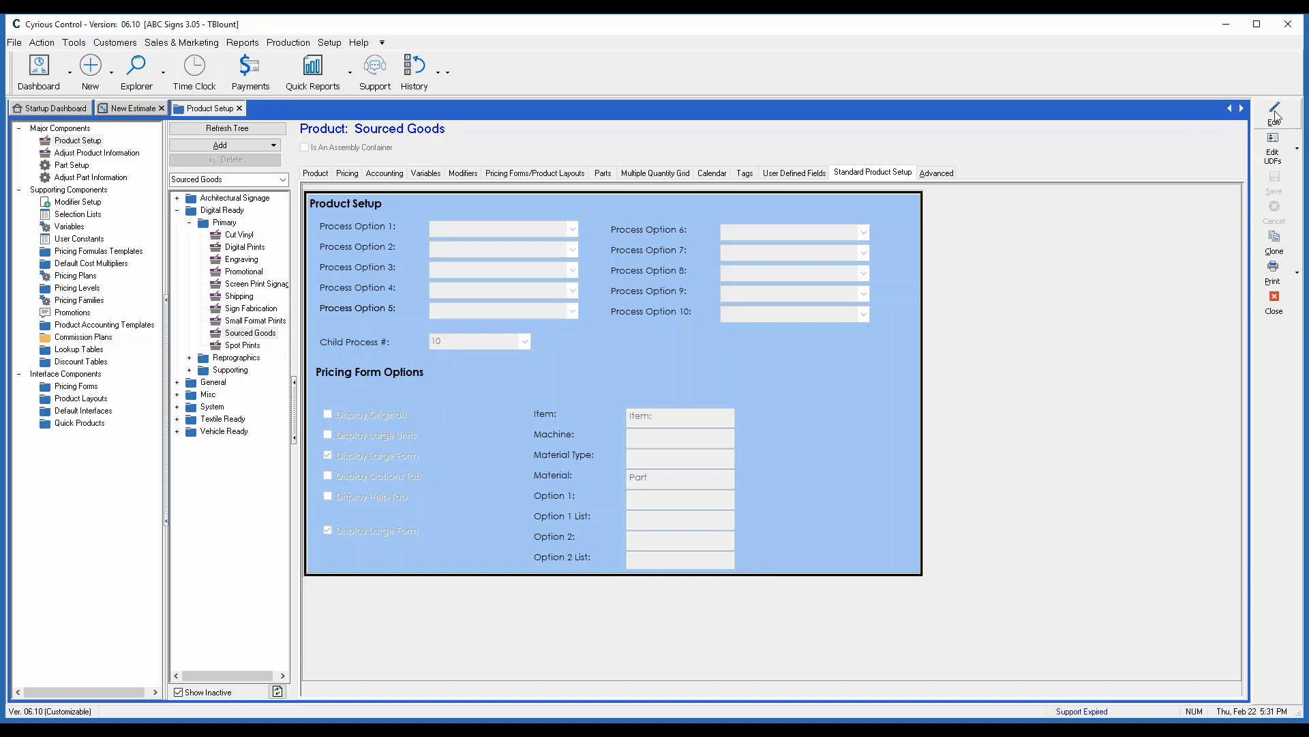
pyautogui.click(1273, 113)
pyautogui.click(525, 345)
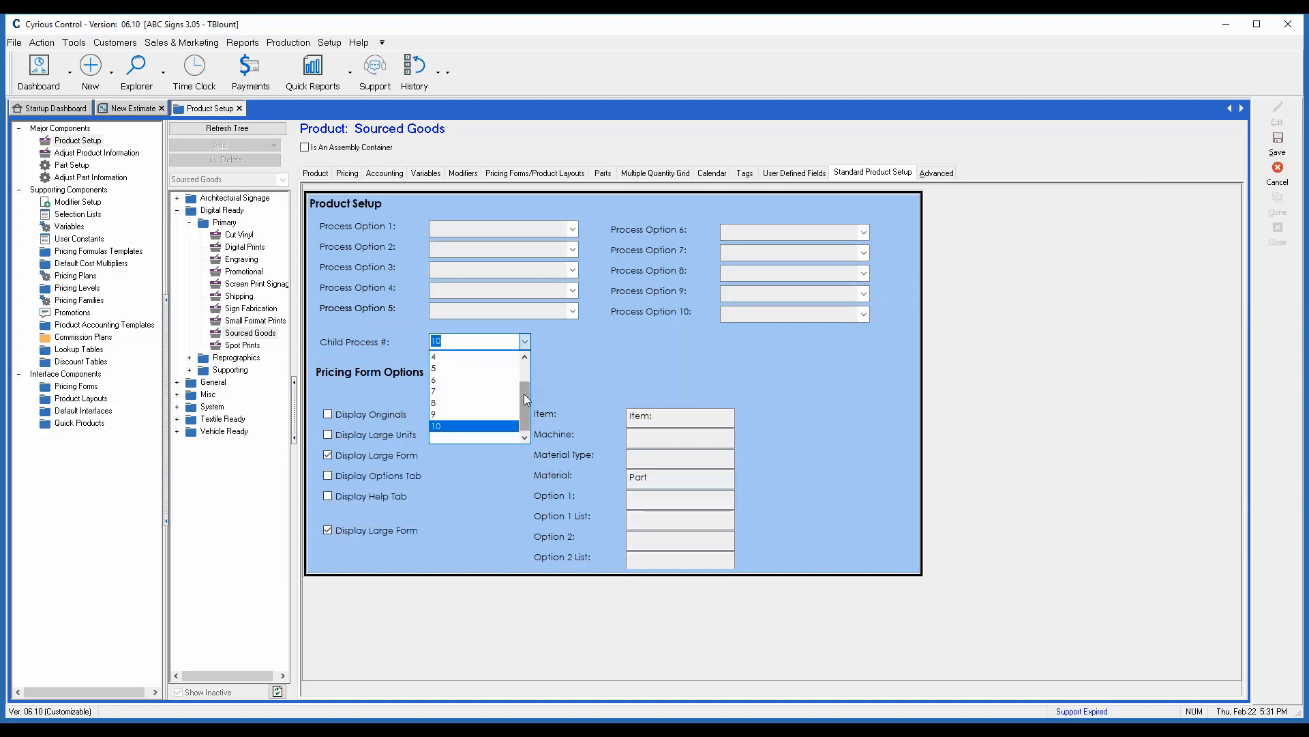
pyautogui.moveTo(524, 394); pyautogui.dragTo(519, 423)
pyautogui.click(477, 428)
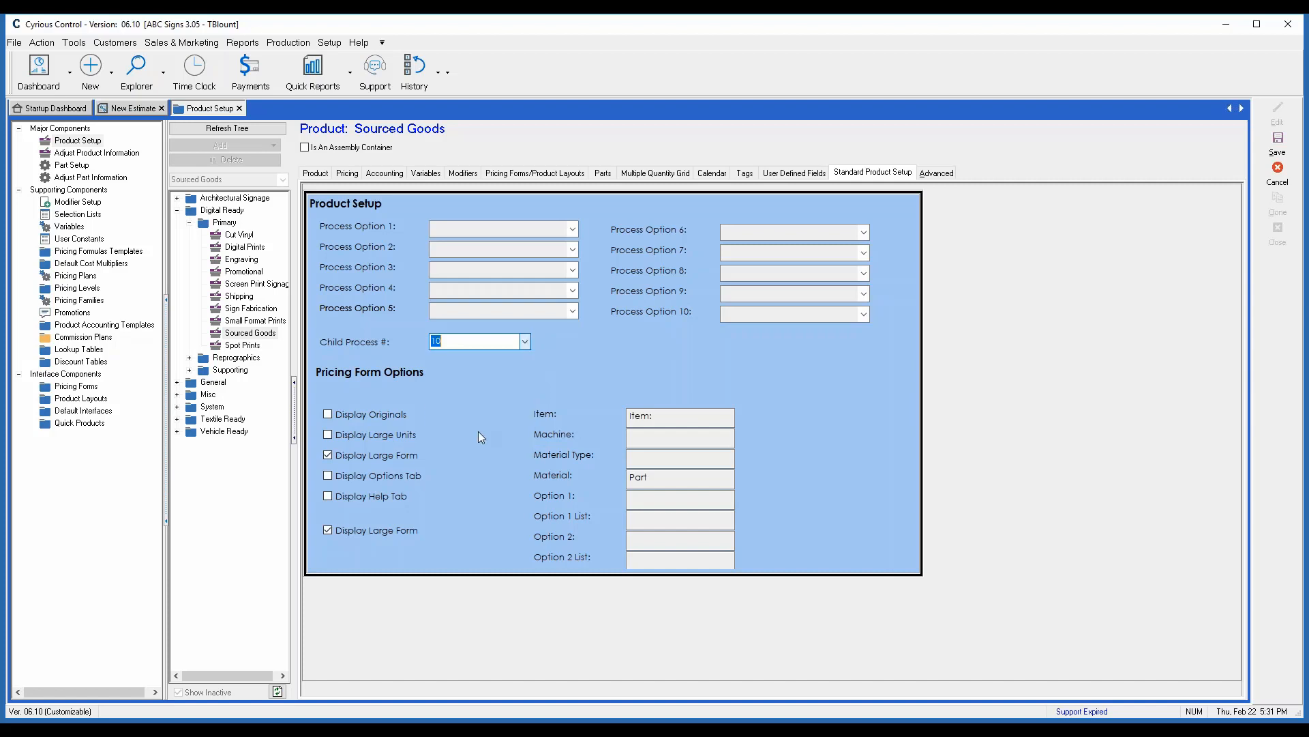
pyautogui.click(1278, 144)
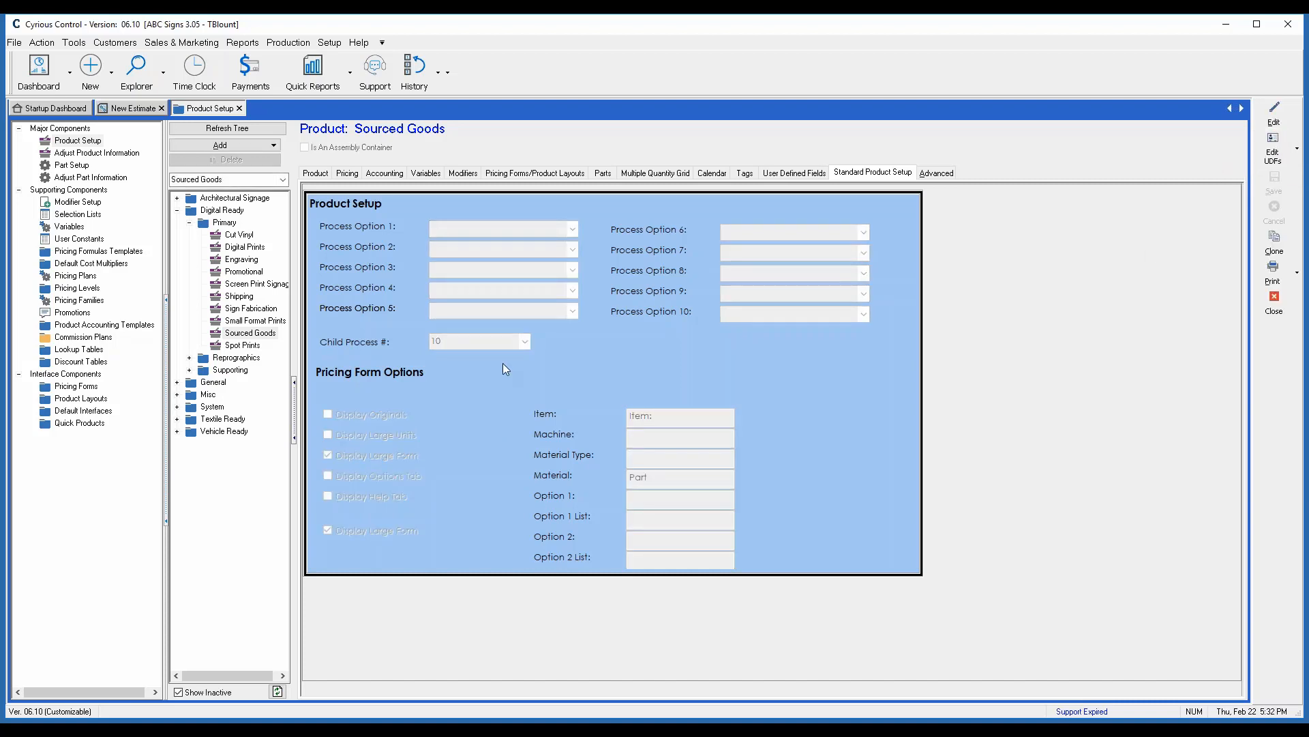
# - Edit the Digital Prints product and set its Process Option 10 to Misc
pyautogui.click(240, 248)
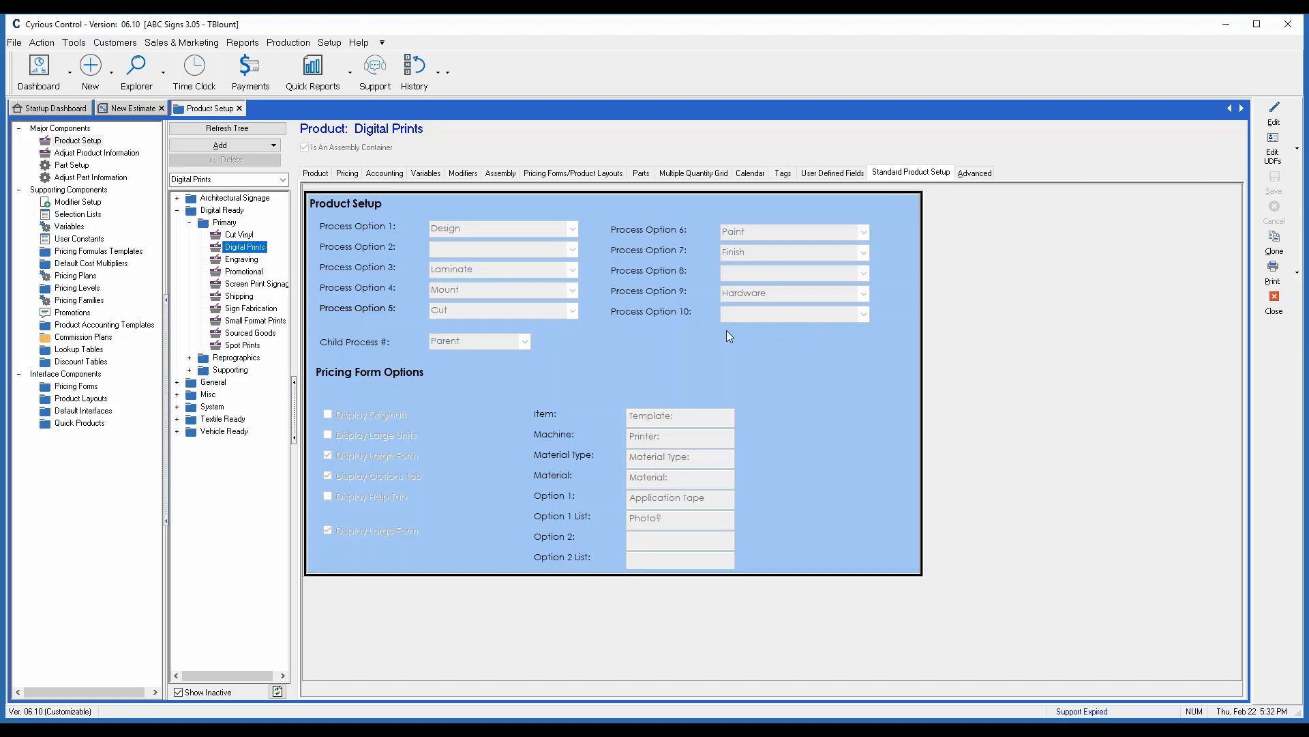
pyautogui.click(1275, 121)
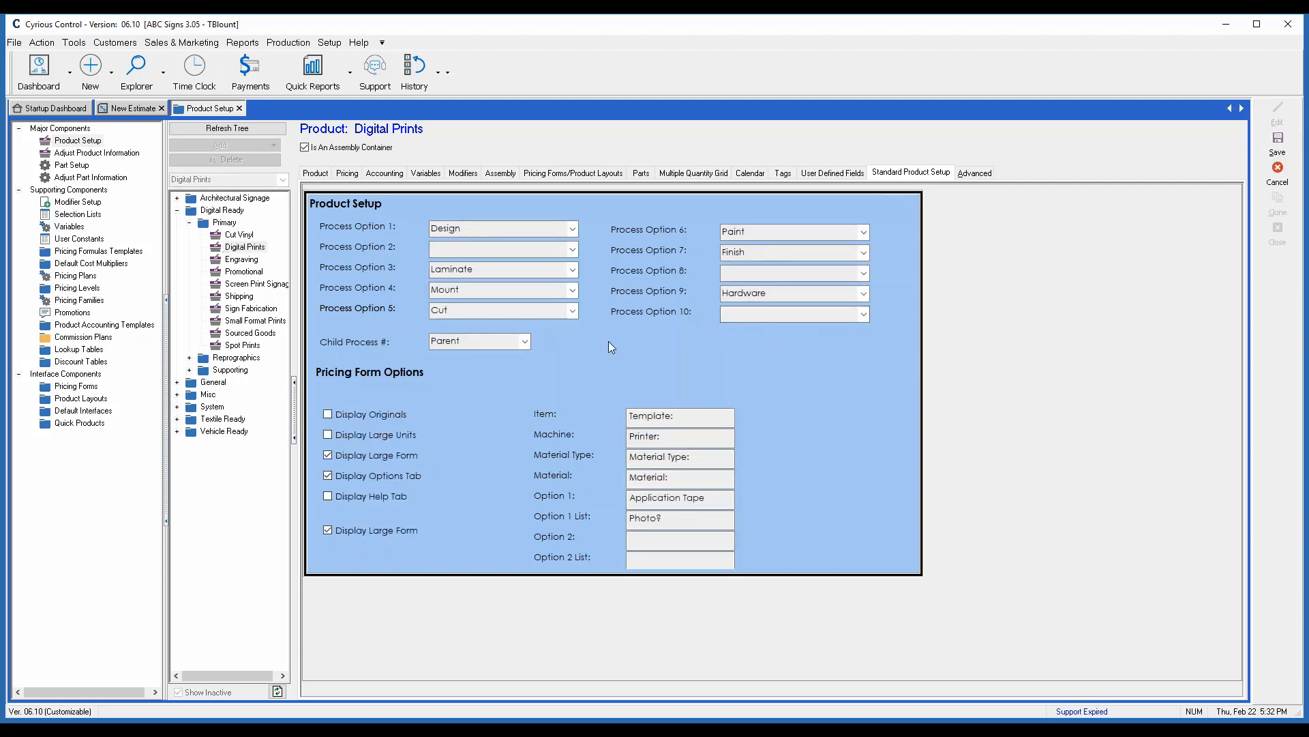
pyautogui.click(750, 314)
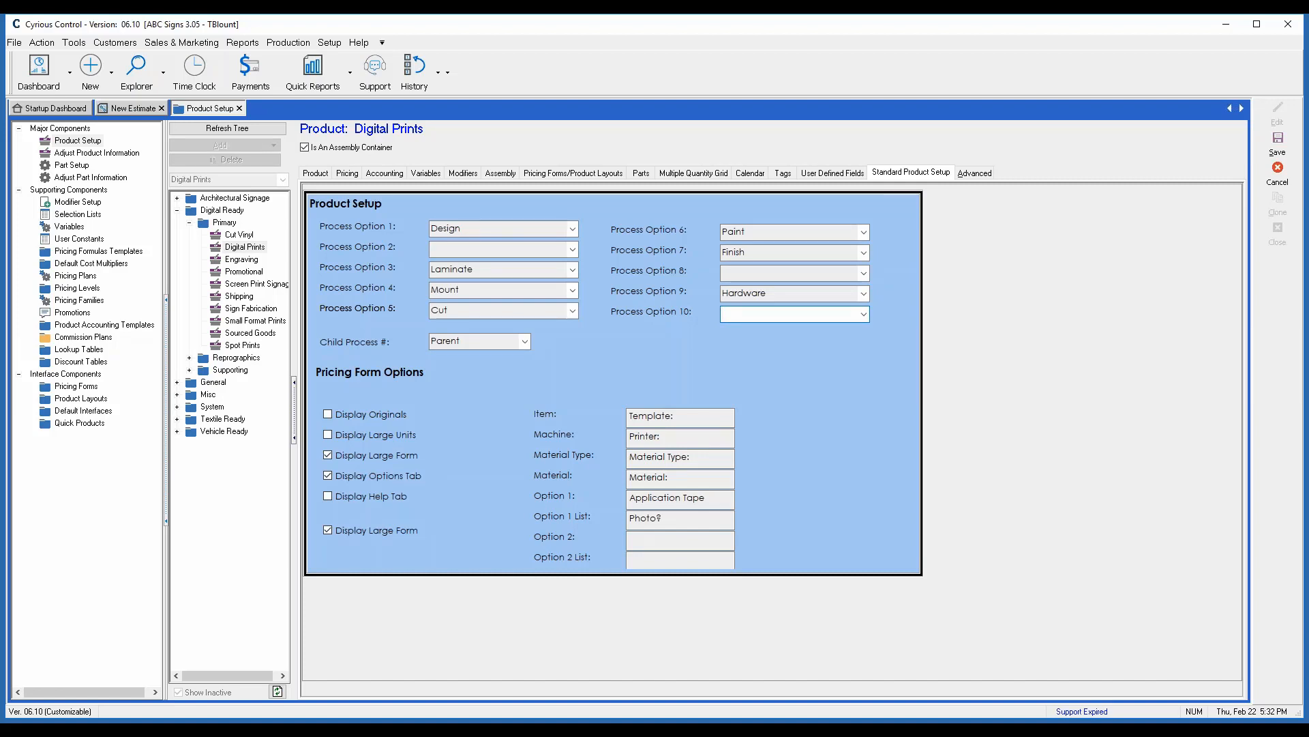
pyautogui.write('Misc')
# - Review the include expressions of the supporting products in the Digital Prints assembly
pyautogui.click(501, 174)
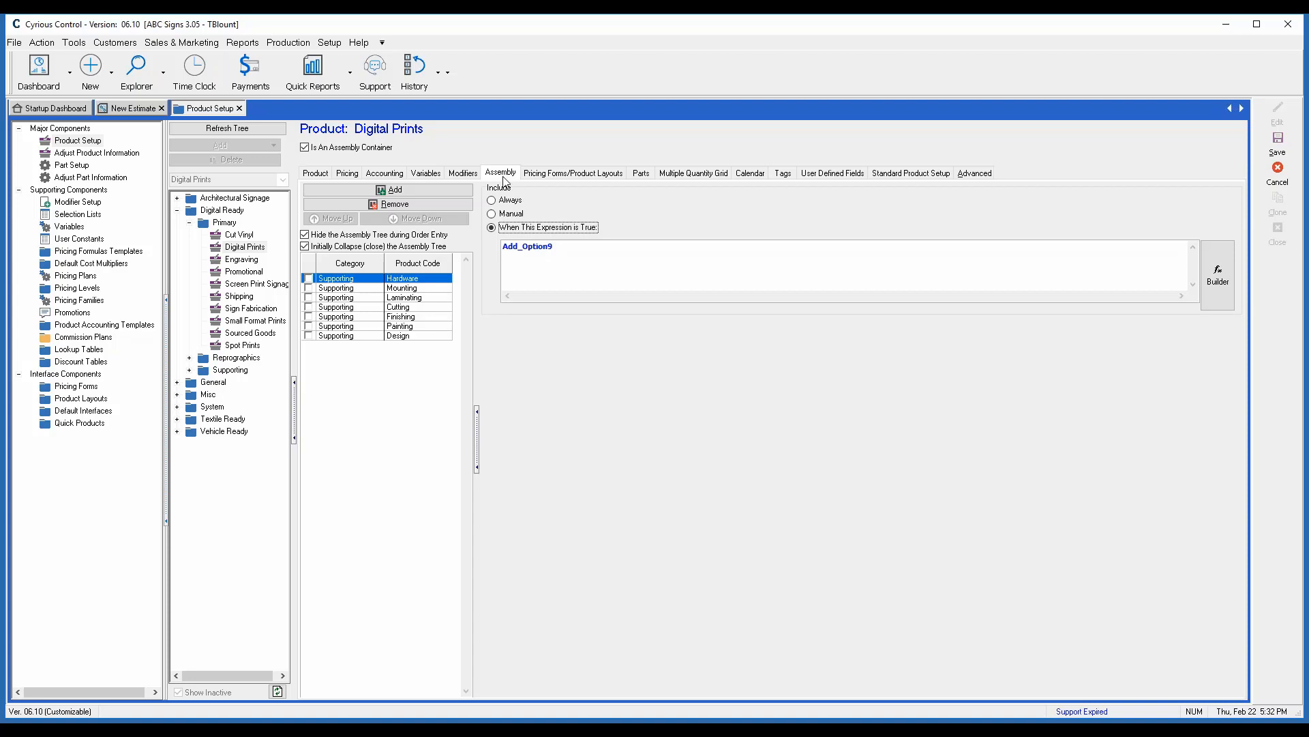
pyautogui.click(421, 289)
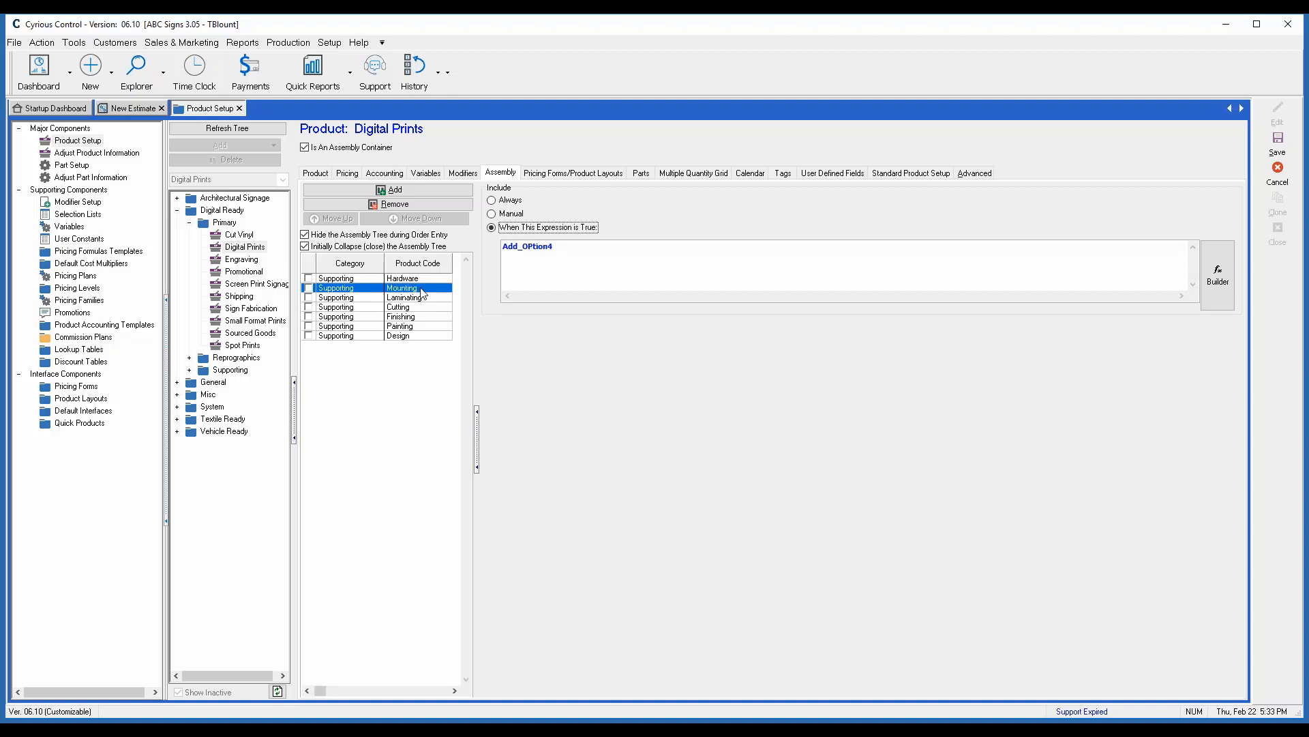
pyautogui.click(423, 298)
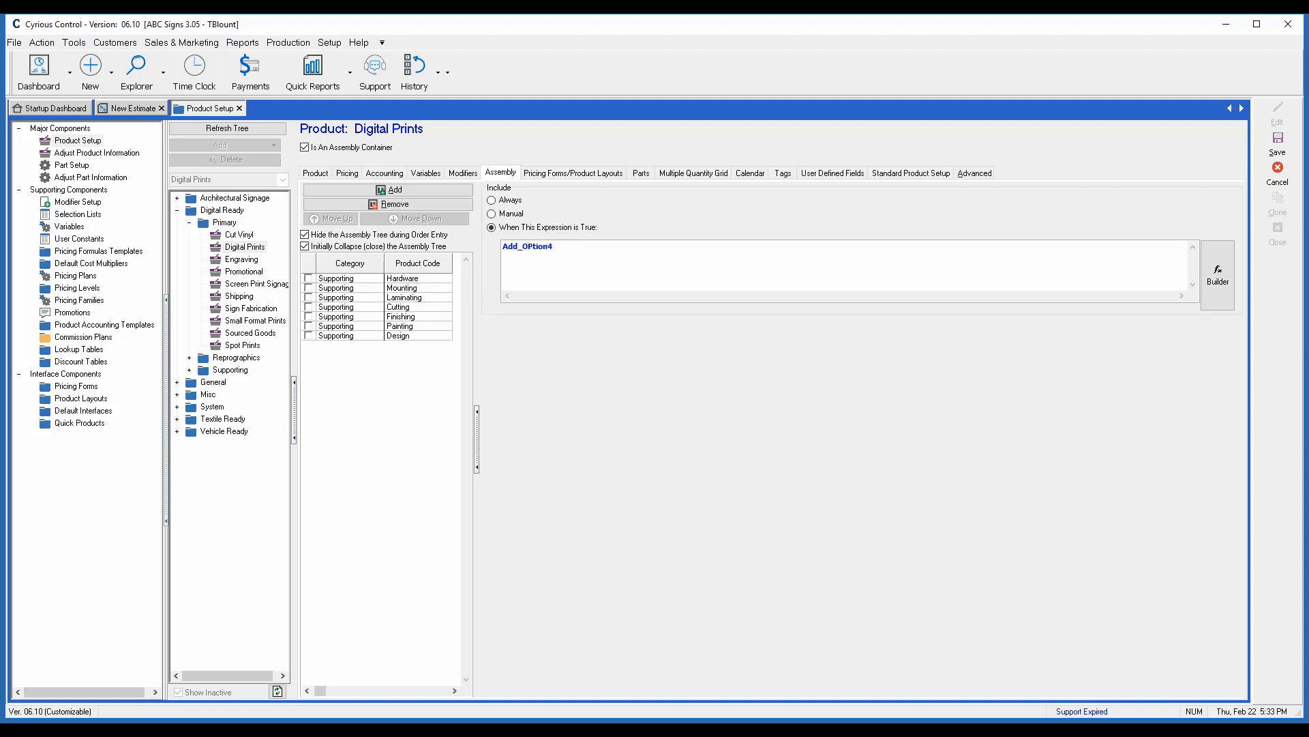
pyautogui.click(423, 309)
pyautogui.click(419, 318)
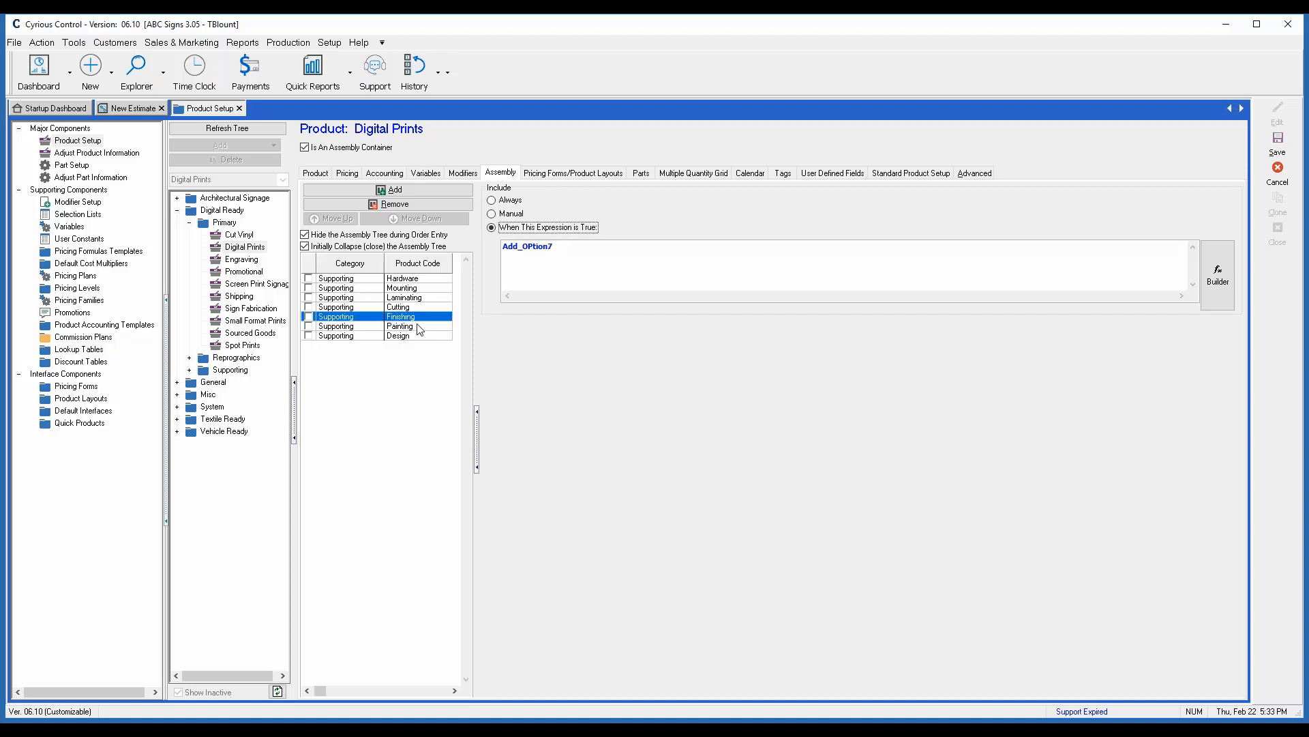
pyautogui.click(416, 326)
pyautogui.click(433, 335)
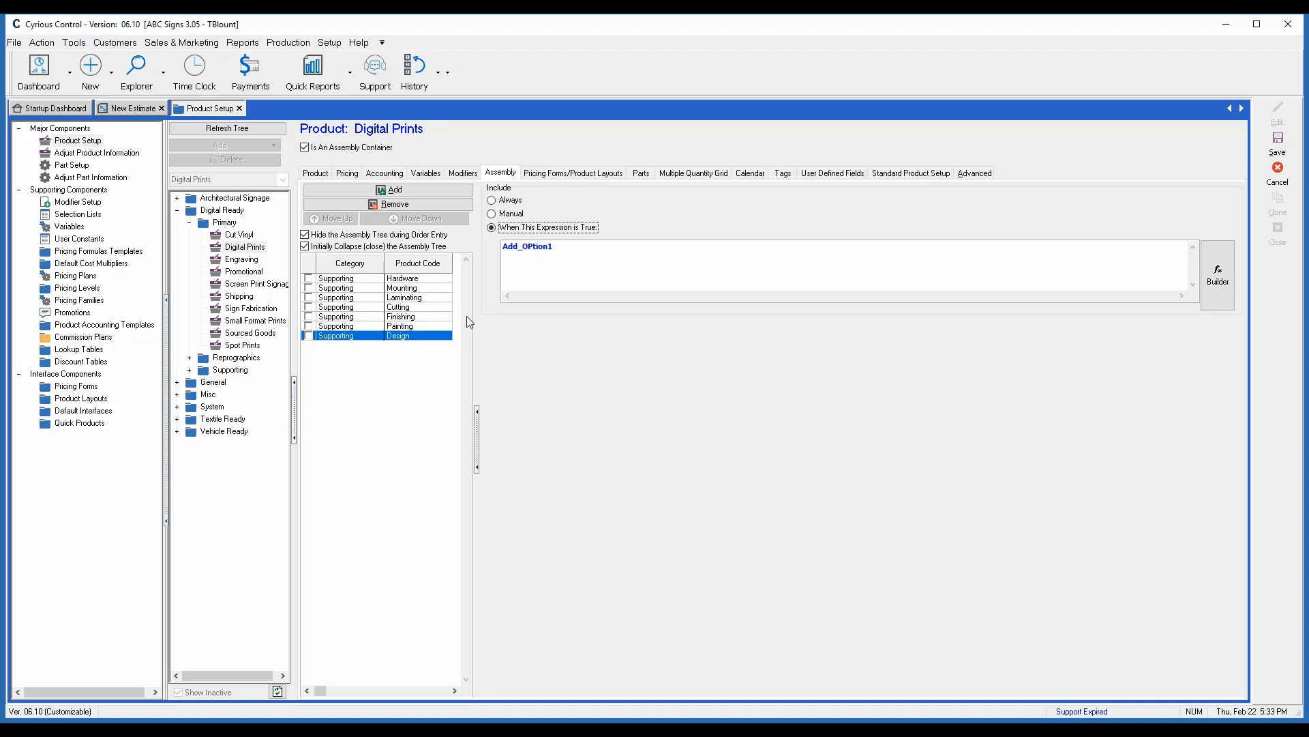
pyautogui.click(432, 328)
pyautogui.click(423, 317)
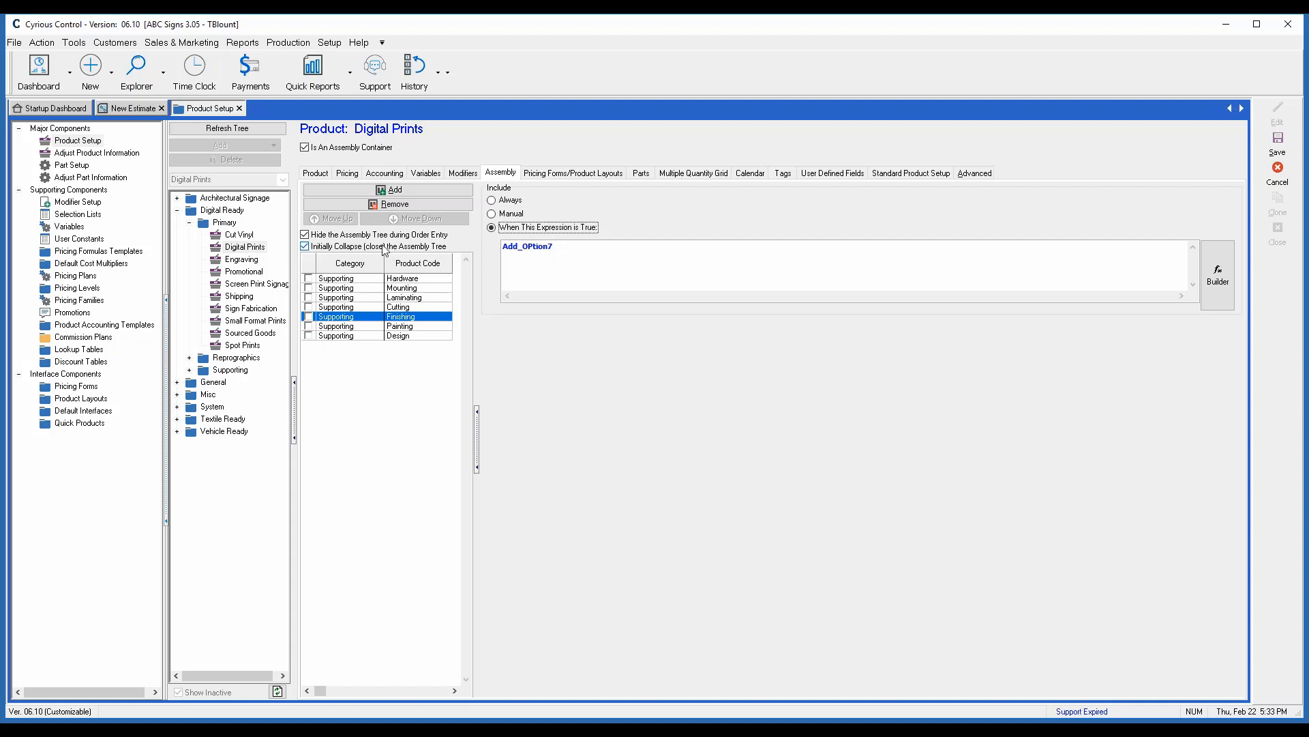
# - Add Sourced Goods from the Primary category of Digital Ready to the Digital Prints assembly
pyautogui.click(396, 191)
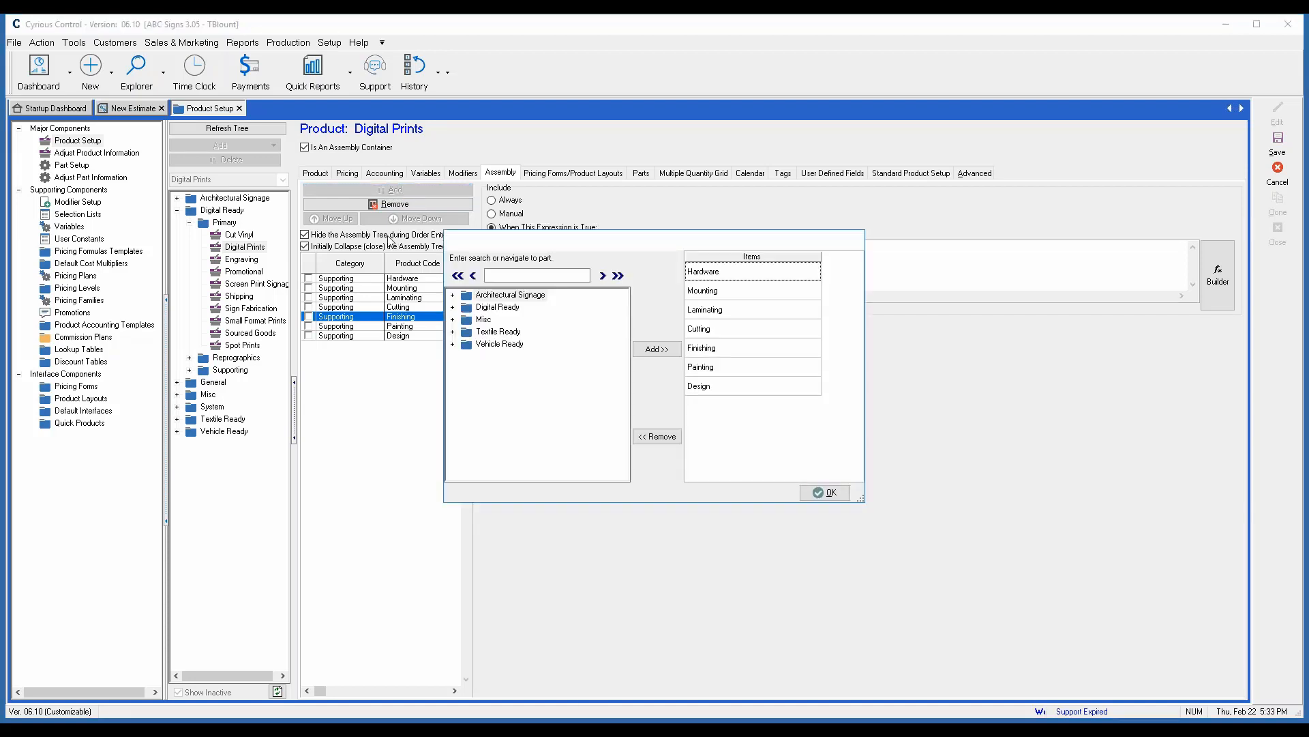
pyautogui.click(453, 307)
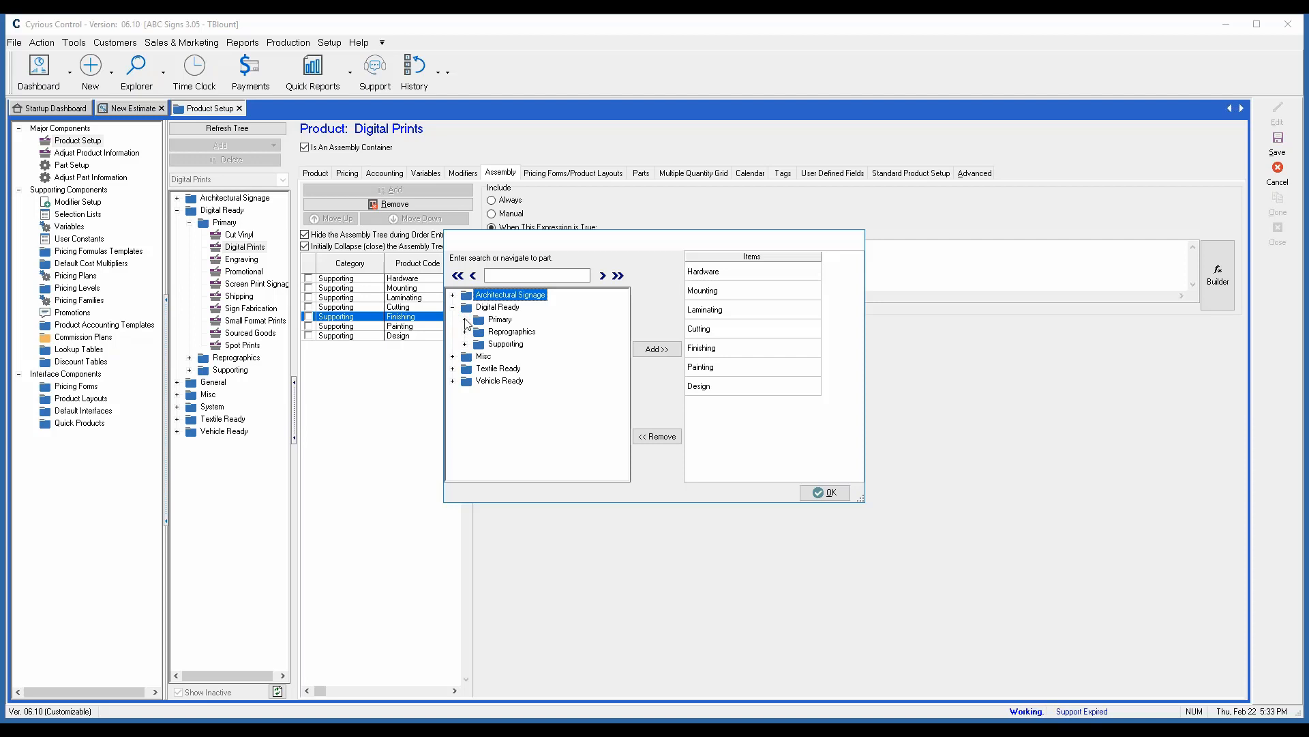
pyautogui.click(465, 320)
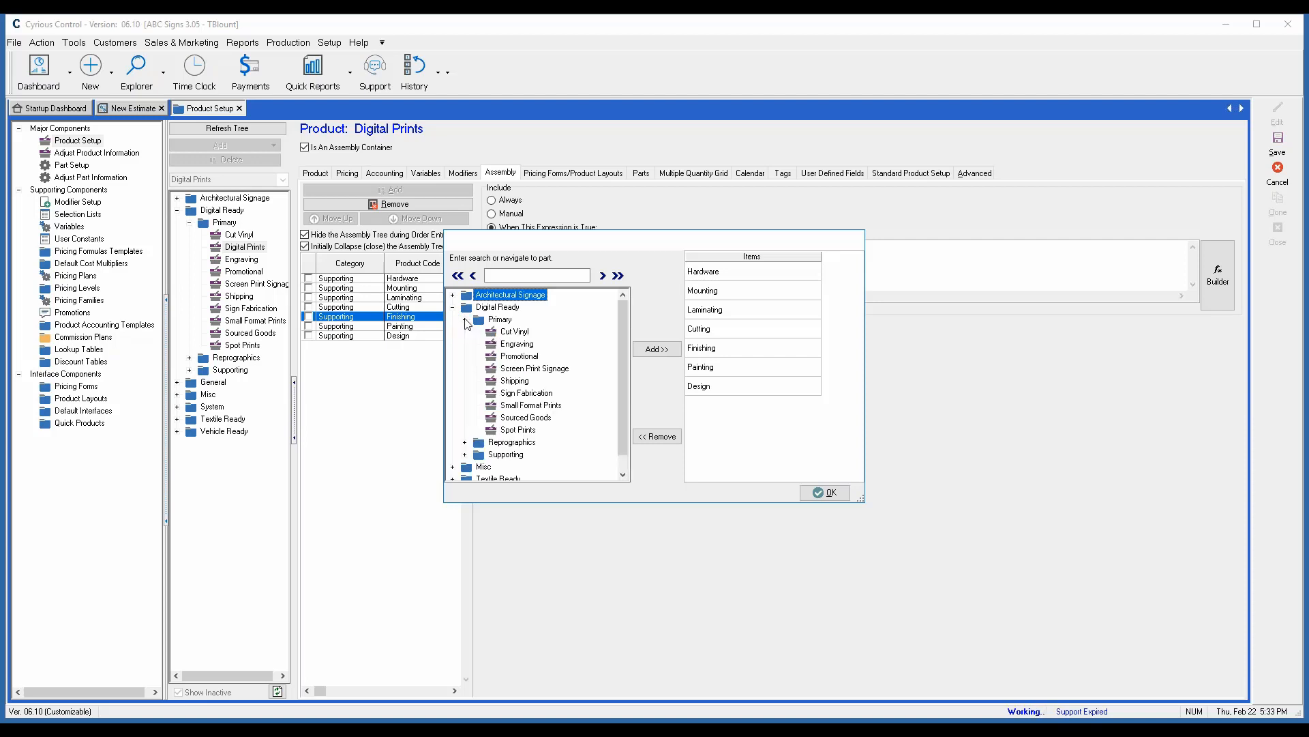
pyautogui.click(531, 420)
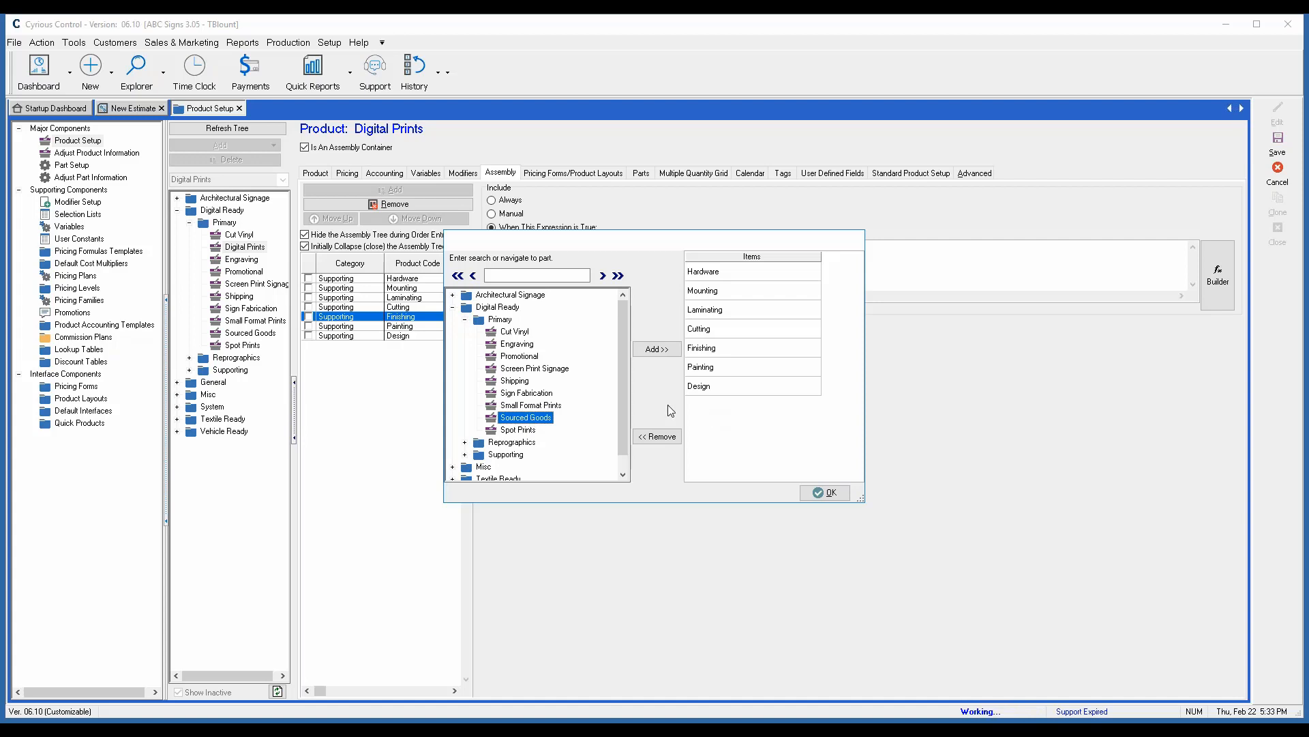
pyautogui.click(659, 351)
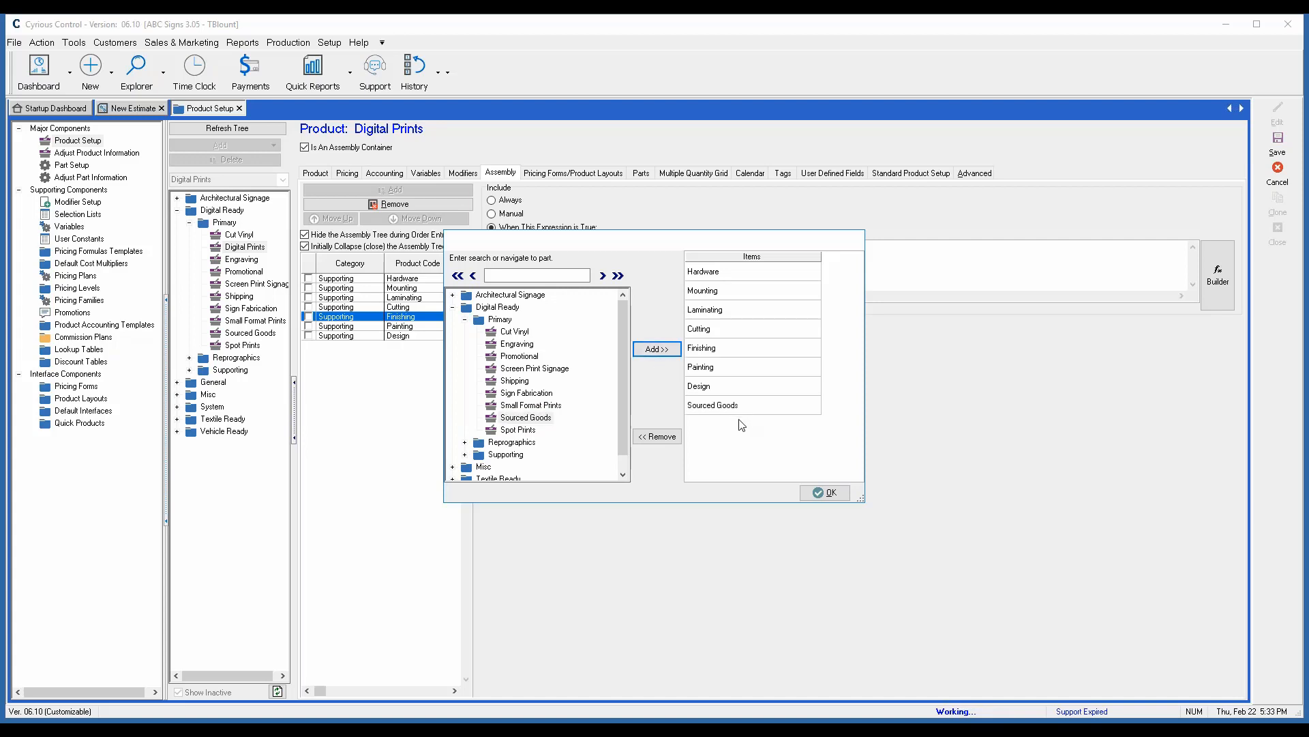
pyautogui.click(827, 493)
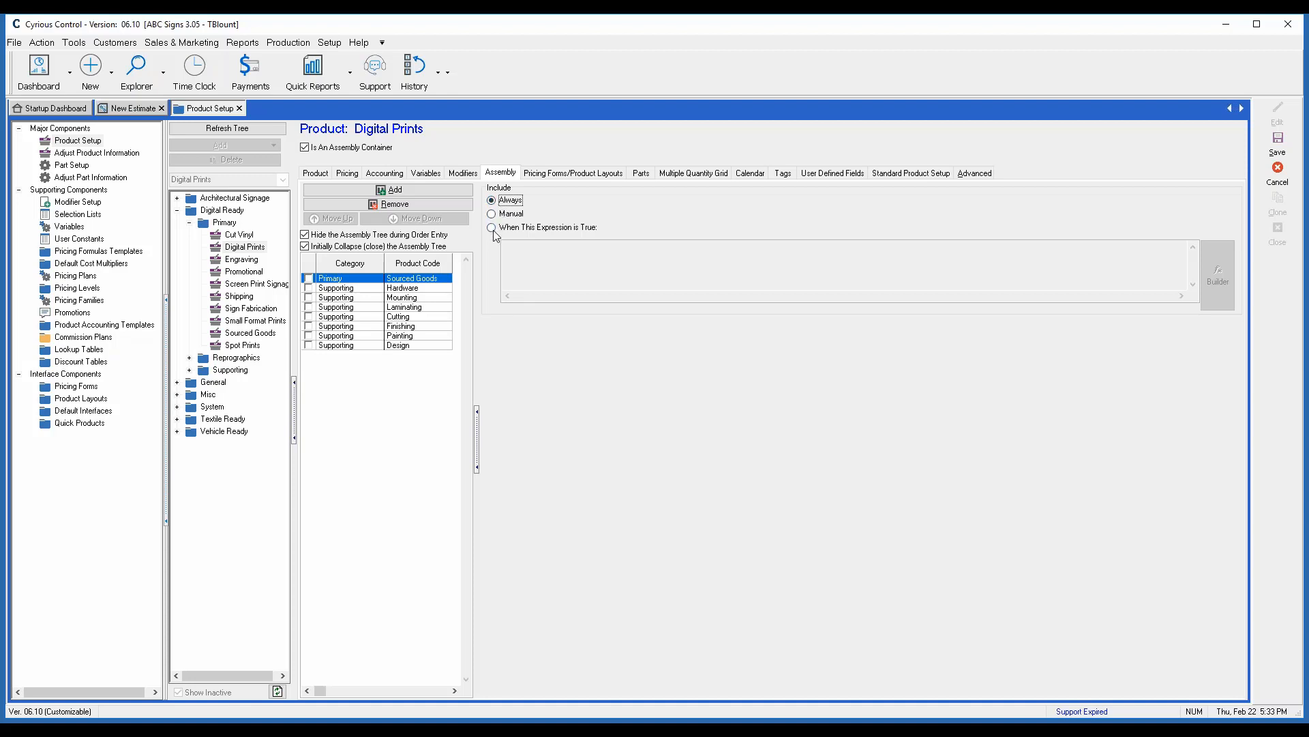
# - Make Sourced Goods included only when an expression is true, and copy Hardware's expression Add_Option9
pyautogui.click(492, 229)
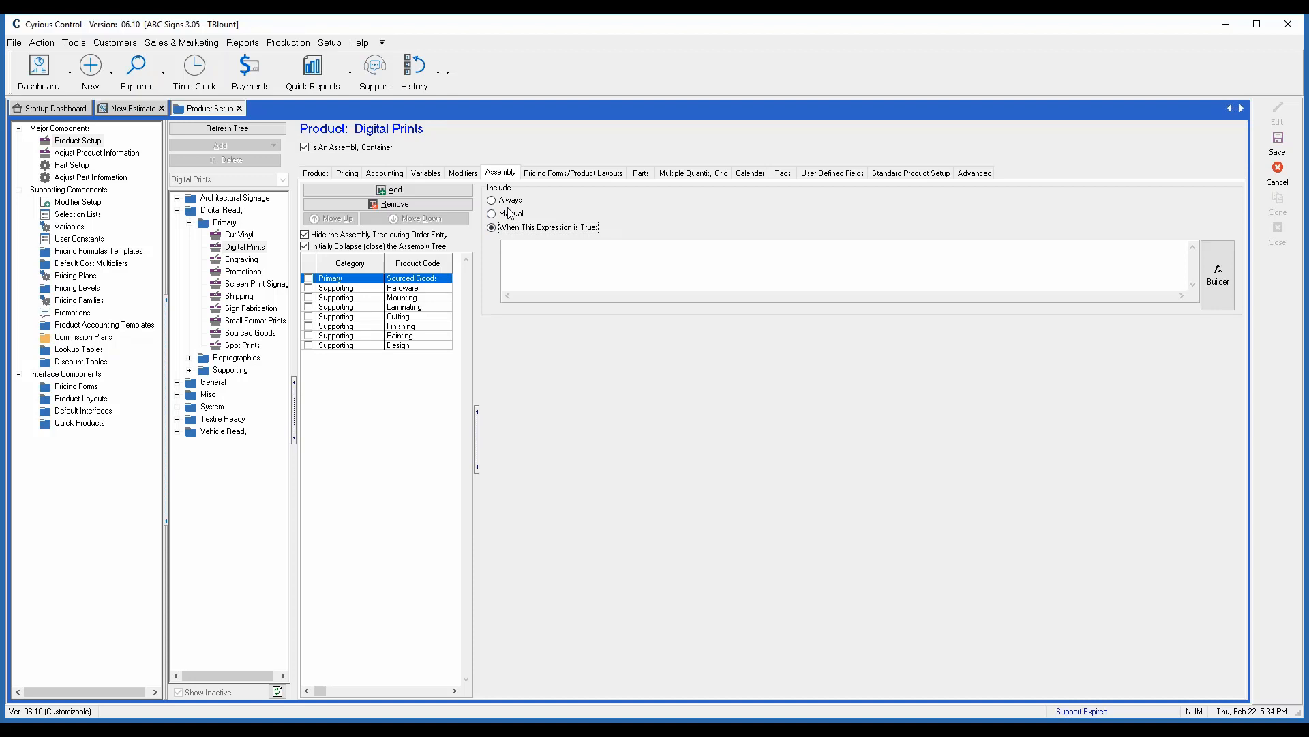
pyautogui.click(567, 250)
pyautogui.click(420, 288)
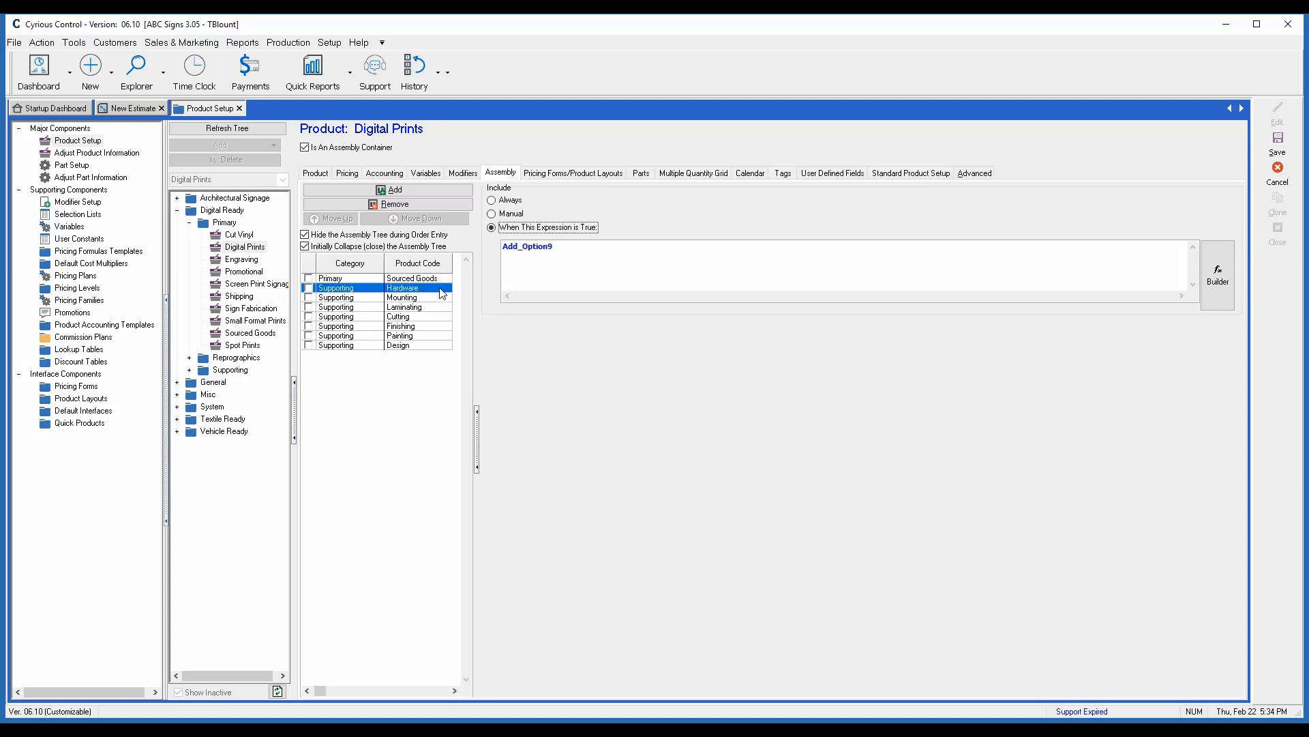
pyautogui.moveTo(558, 246); pyautogui.dragTo(501, 246)
pyautogui.hotkey('ctrl', 'c')
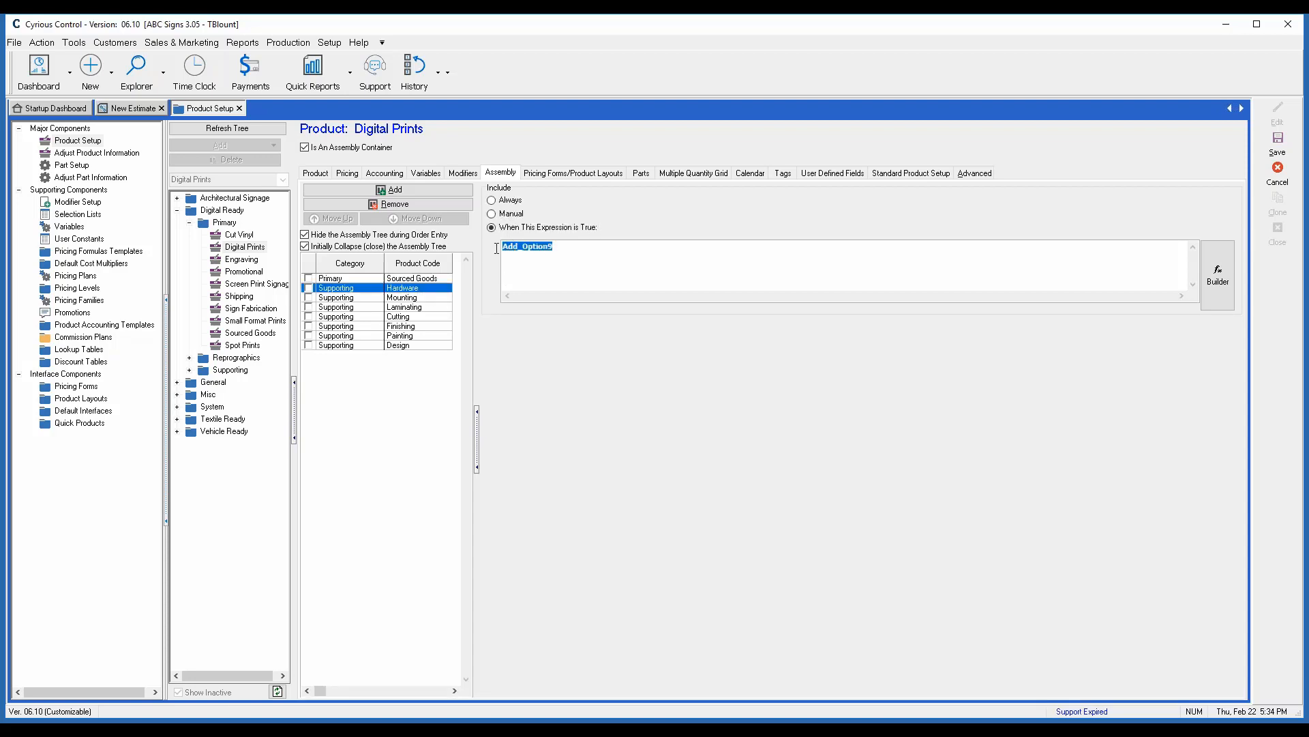
pyautogui.rightClick(517, 247)
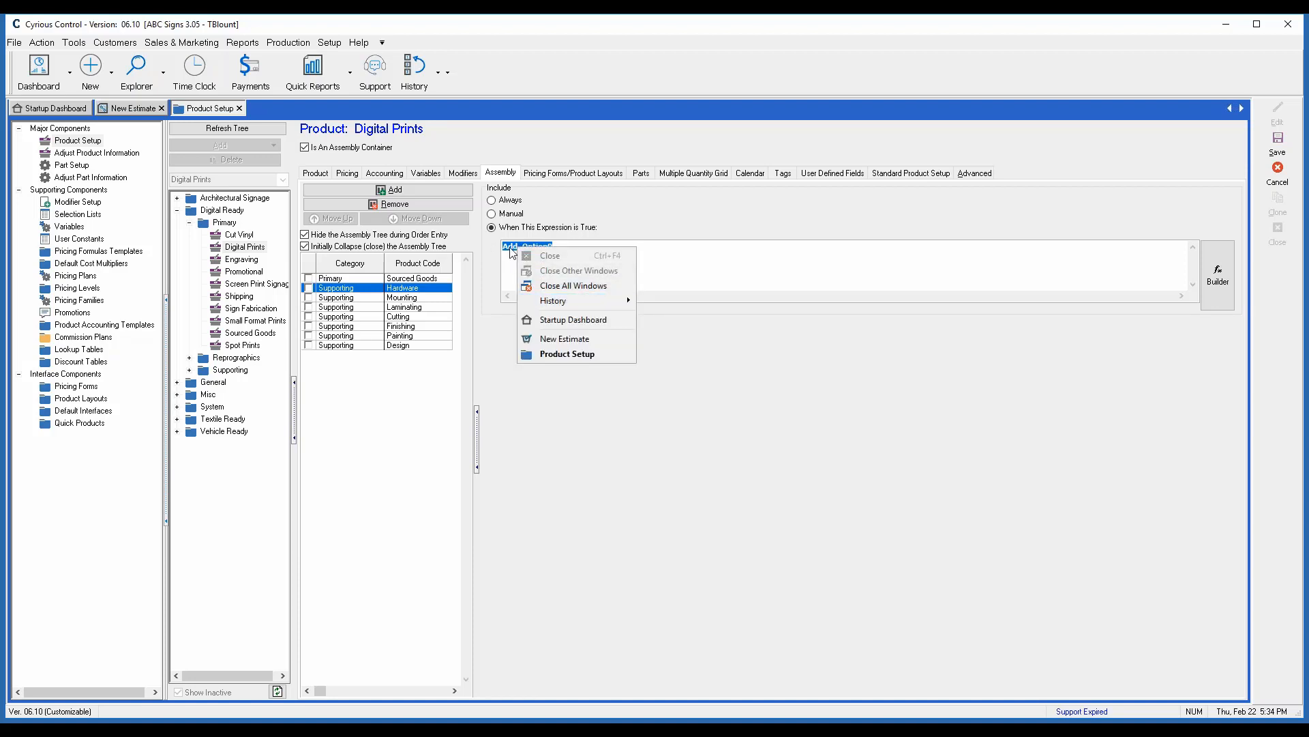
pyautogui.rightClick(510, 249)
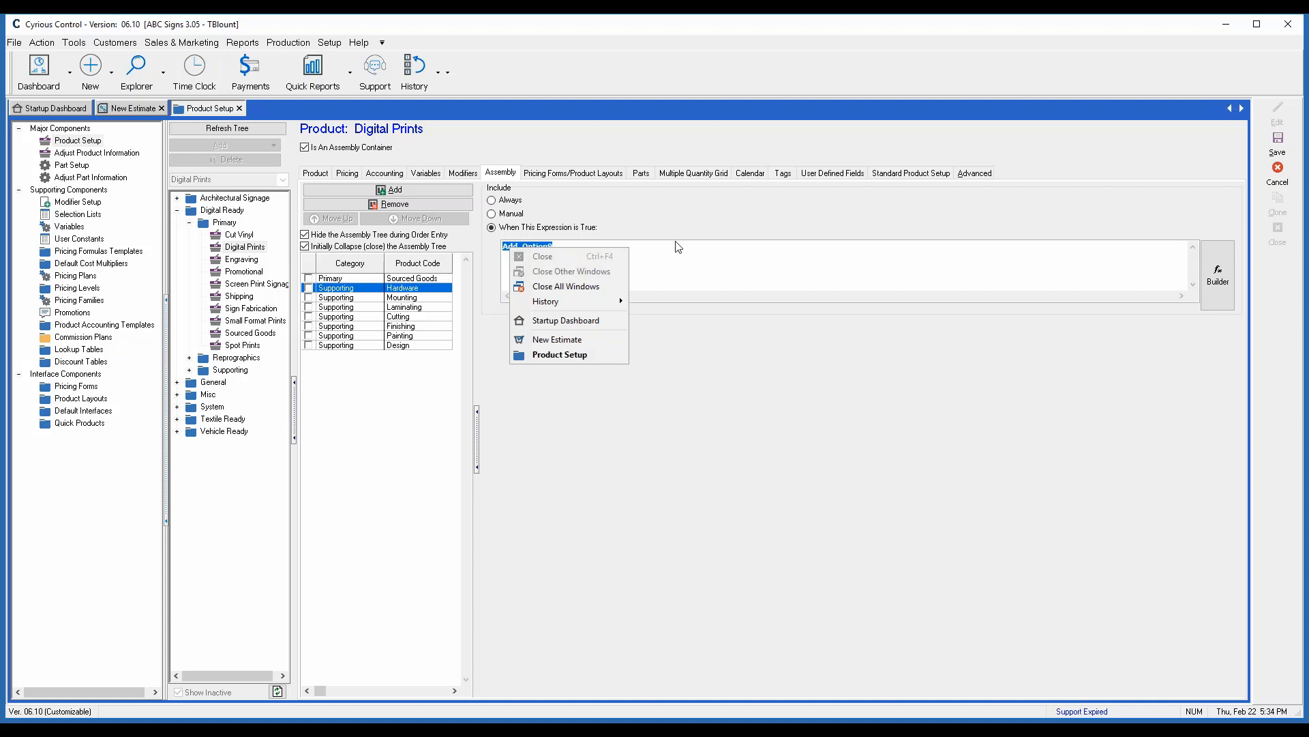
pyautogui.press('Escape')
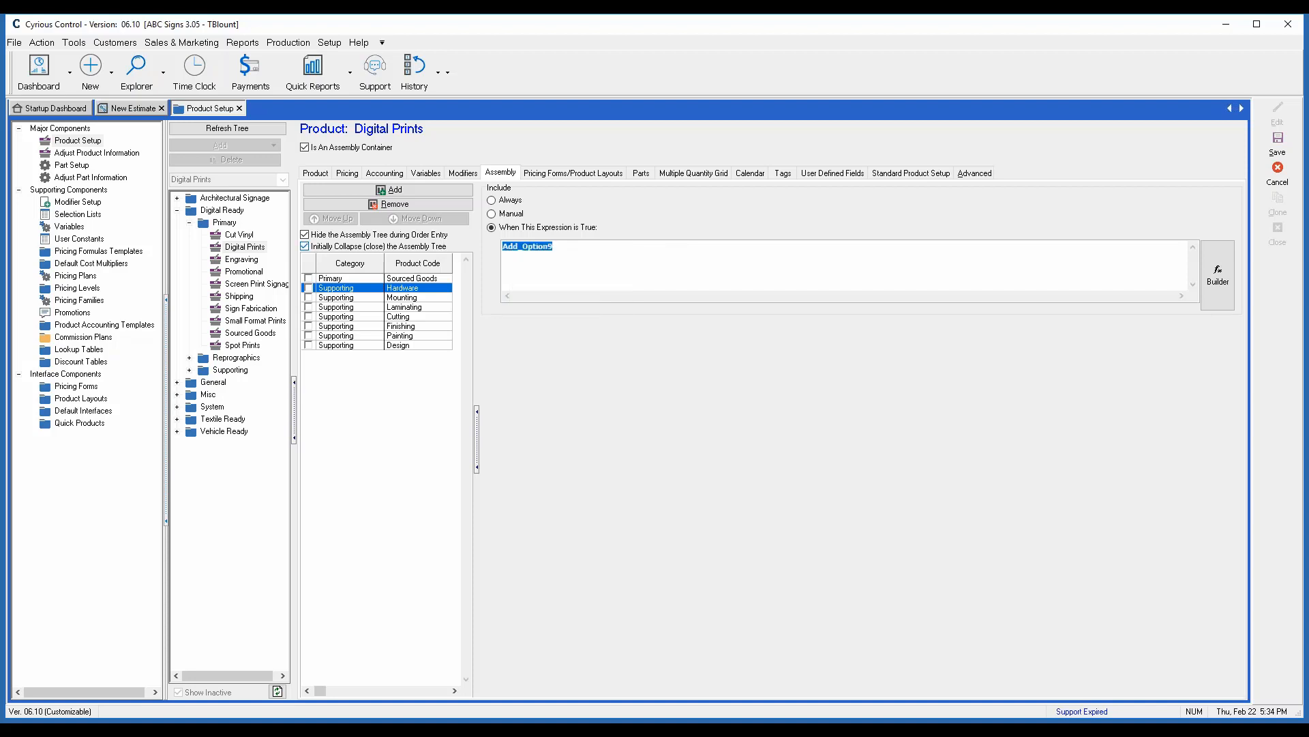
# - Paste the copied expression for Sourced Goods, change it to Add_Option10, and save the Digital Prints product
pyautogui.click(426, 280)
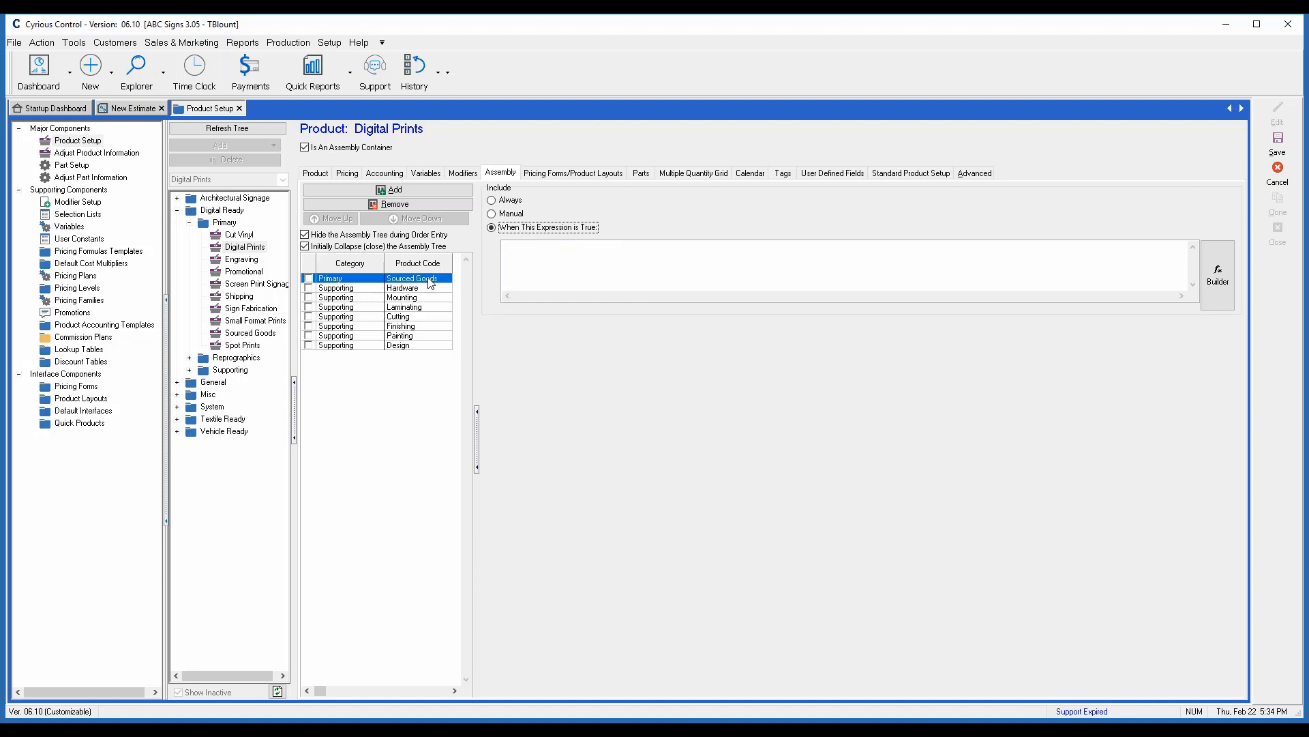
pyautogui.click(526, 266)
pyautogui.hotkey('ctrl', 'v')
pyautogui.press('BackSpace')
pyautogui.write('10')
pyautogui.click(1279, 145)
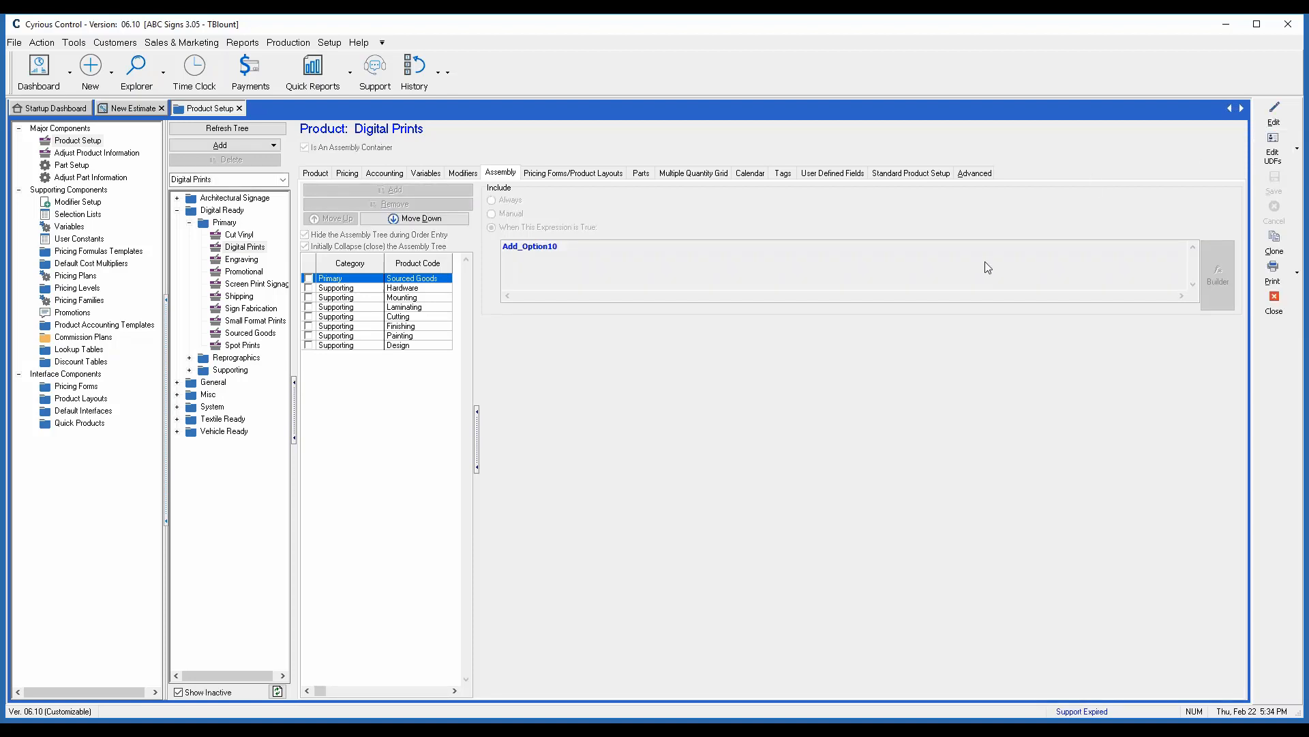
# - Return to the open new estimate and add another Digital Prints line item
pyautogui.click(130, 108)
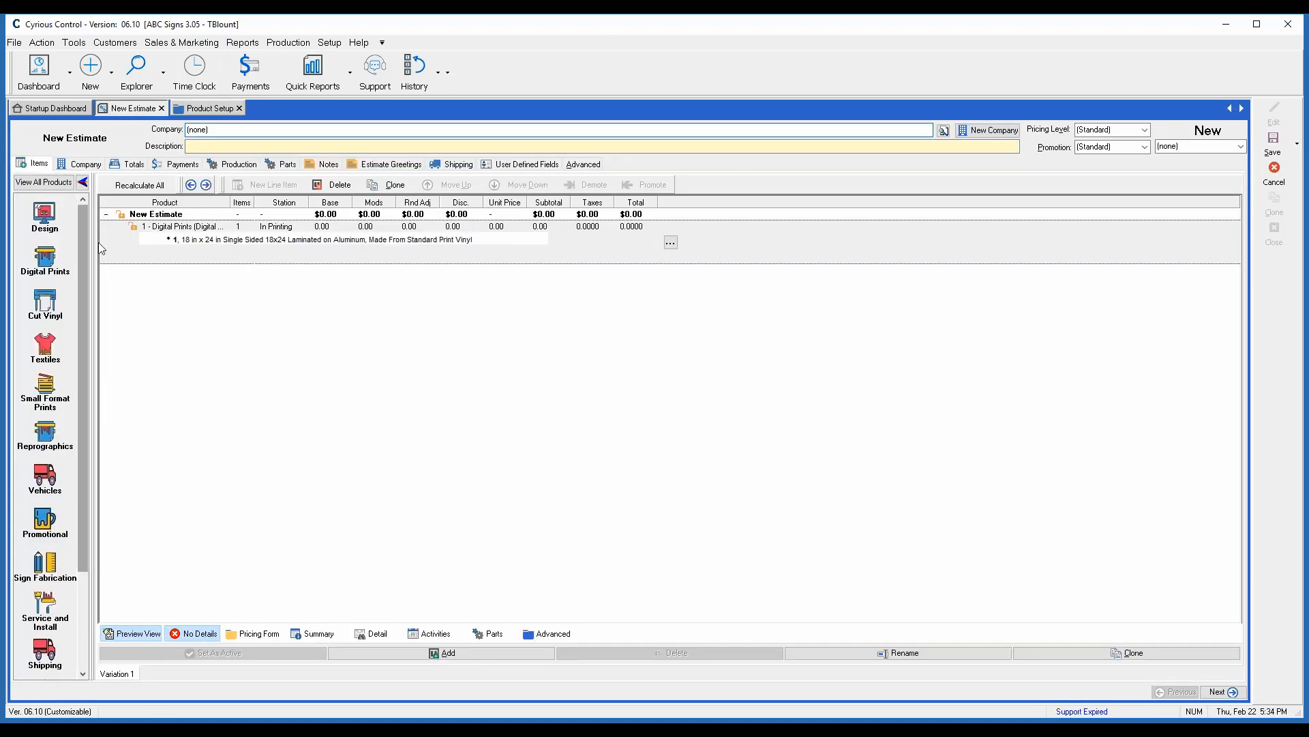
pyautogui.click(43, 265)
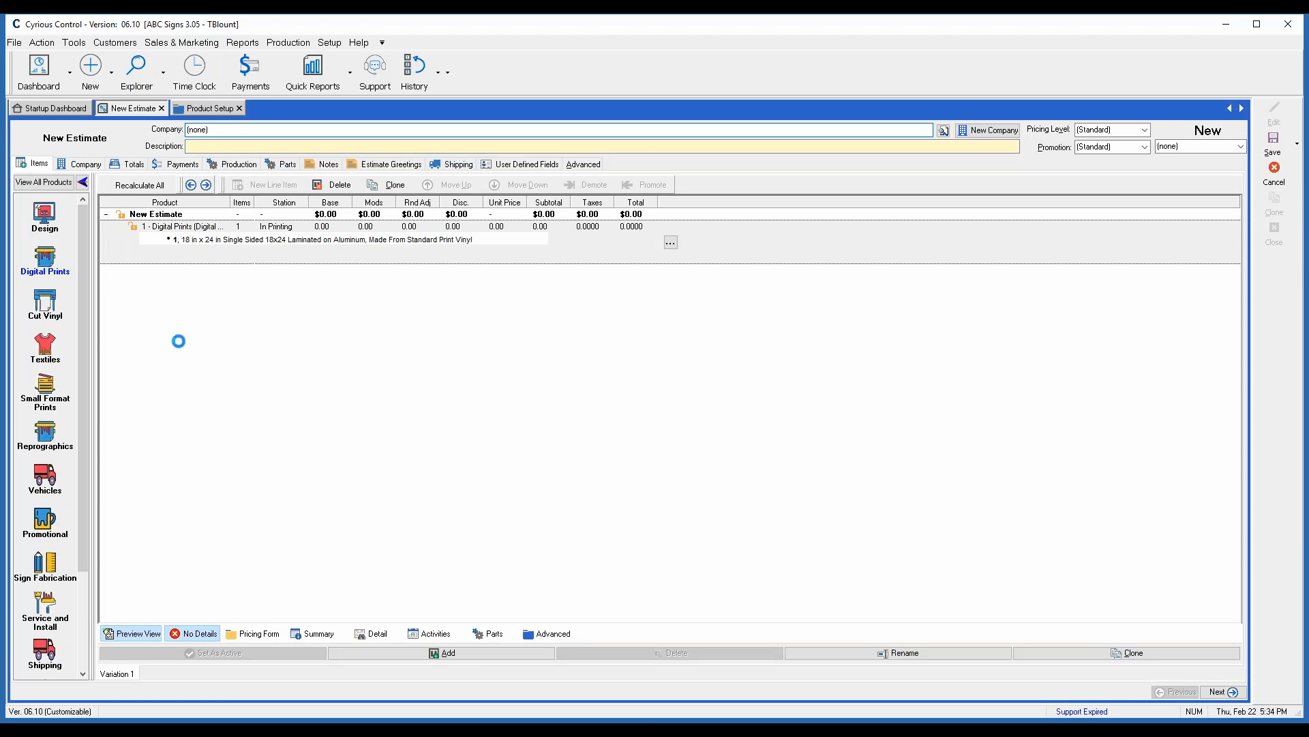